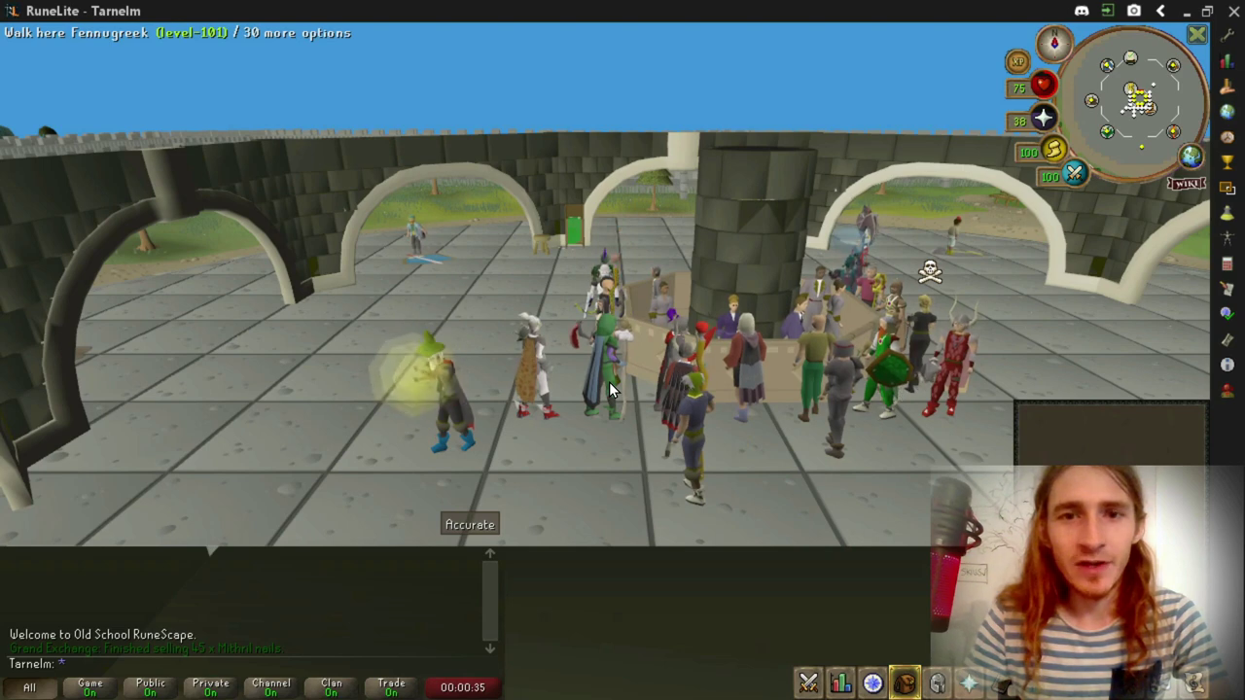
- Switch on 'Automatically hide the taskbar in desktop mode' in Taskbar settings, then close Settings
key(super)
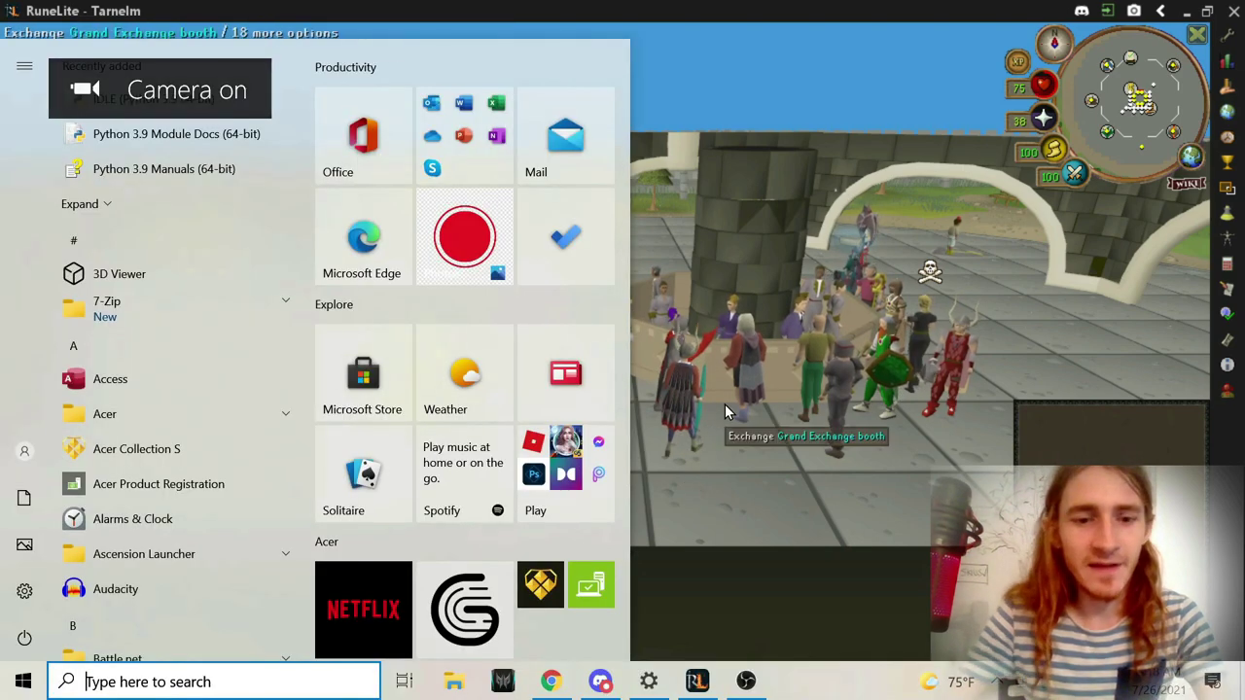
text(taskbar)
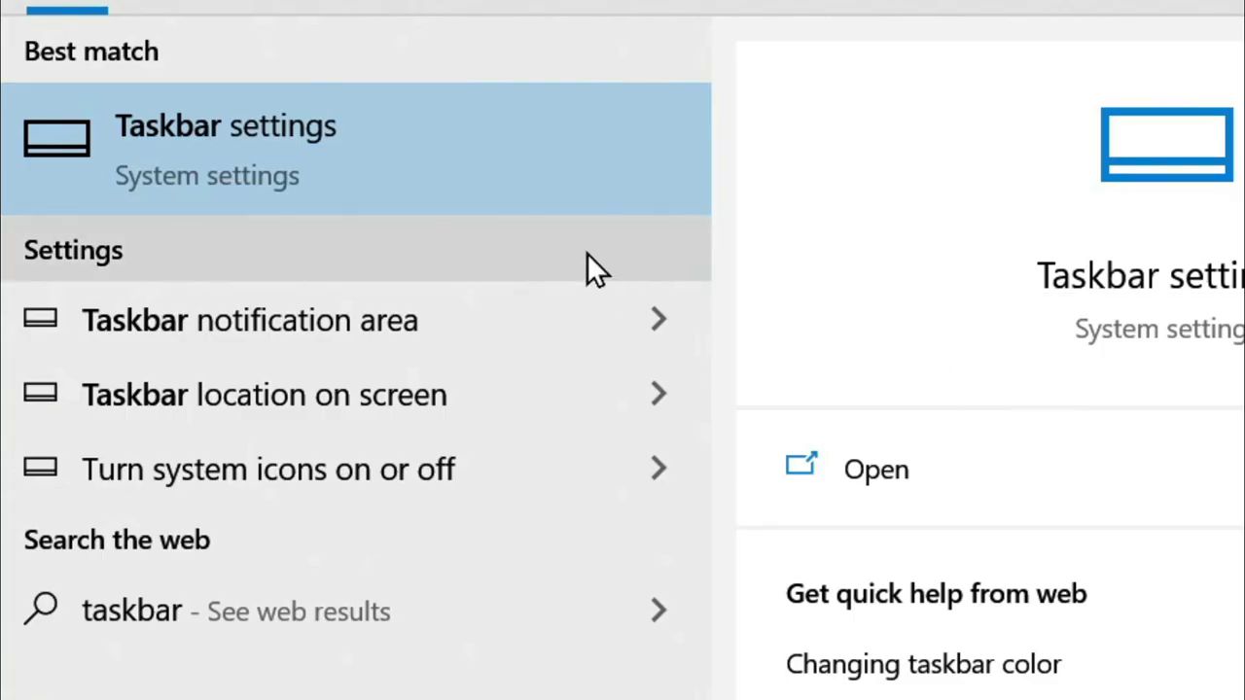
click(344, 147)
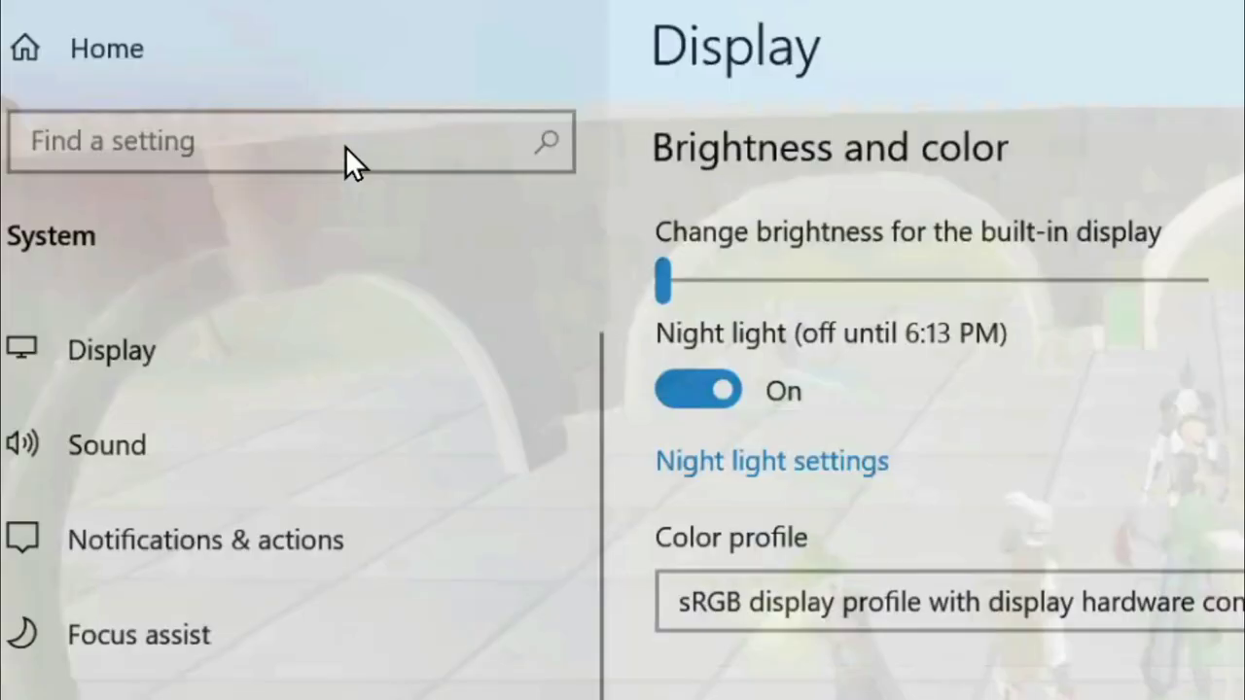
click(660, 268)
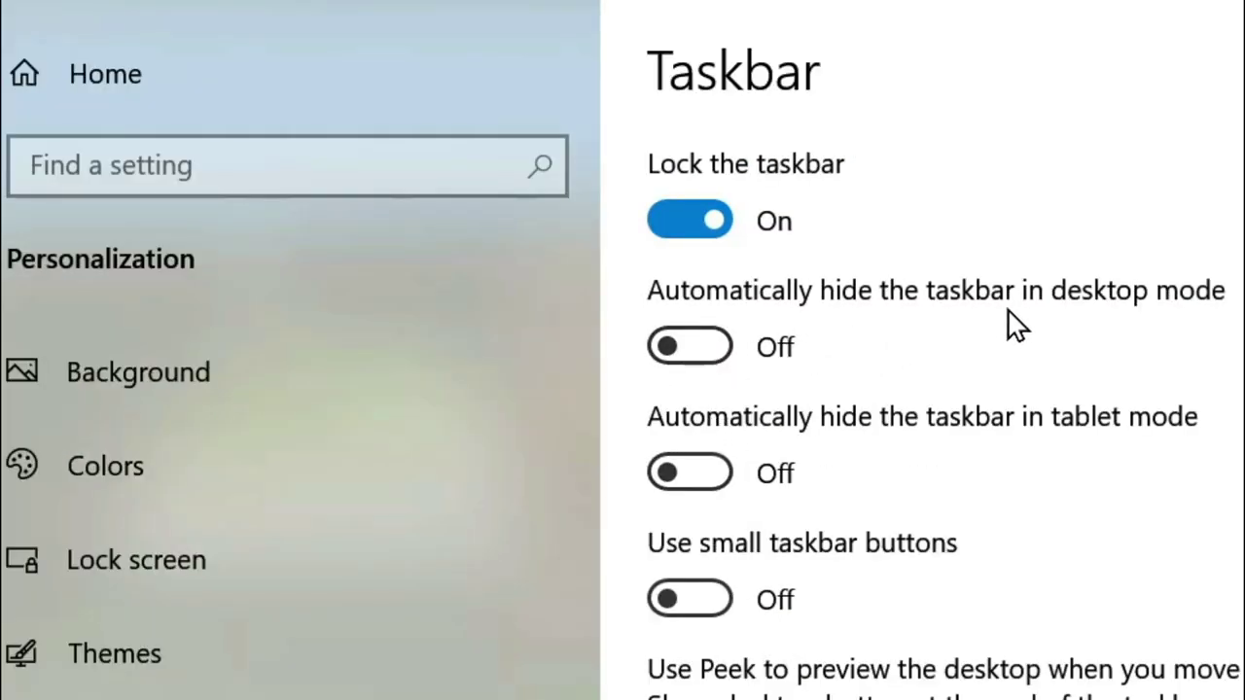
click(678, 353)
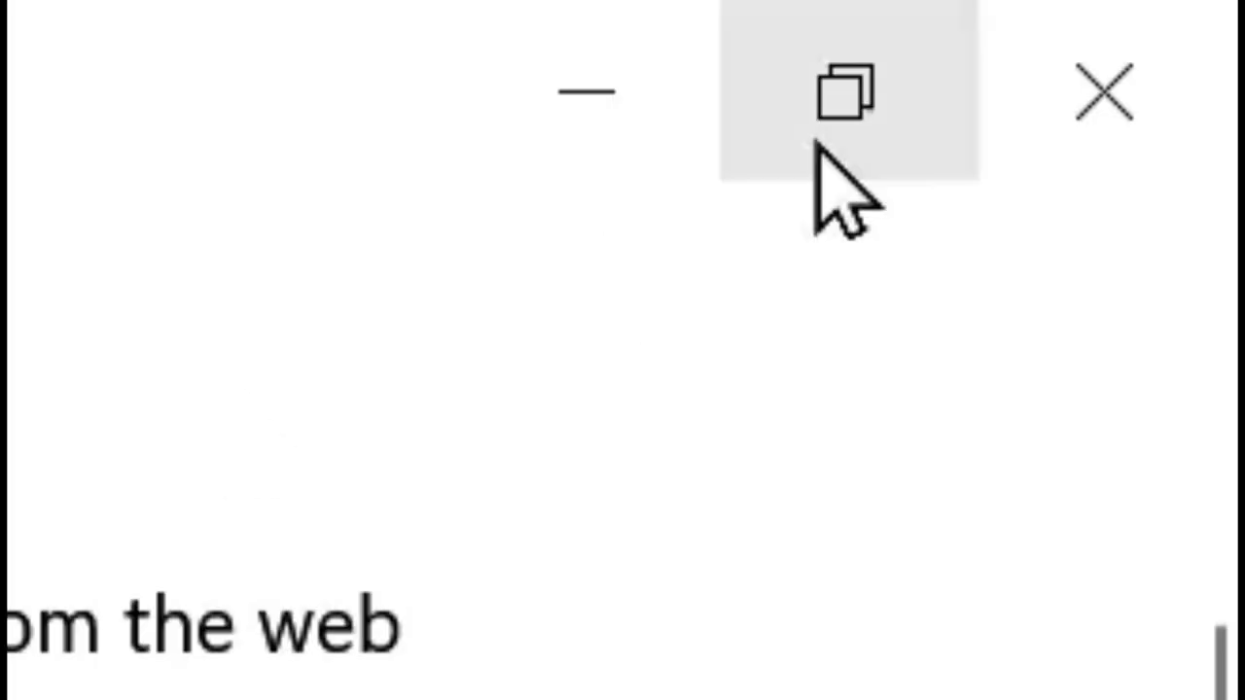
click(1061, 83)
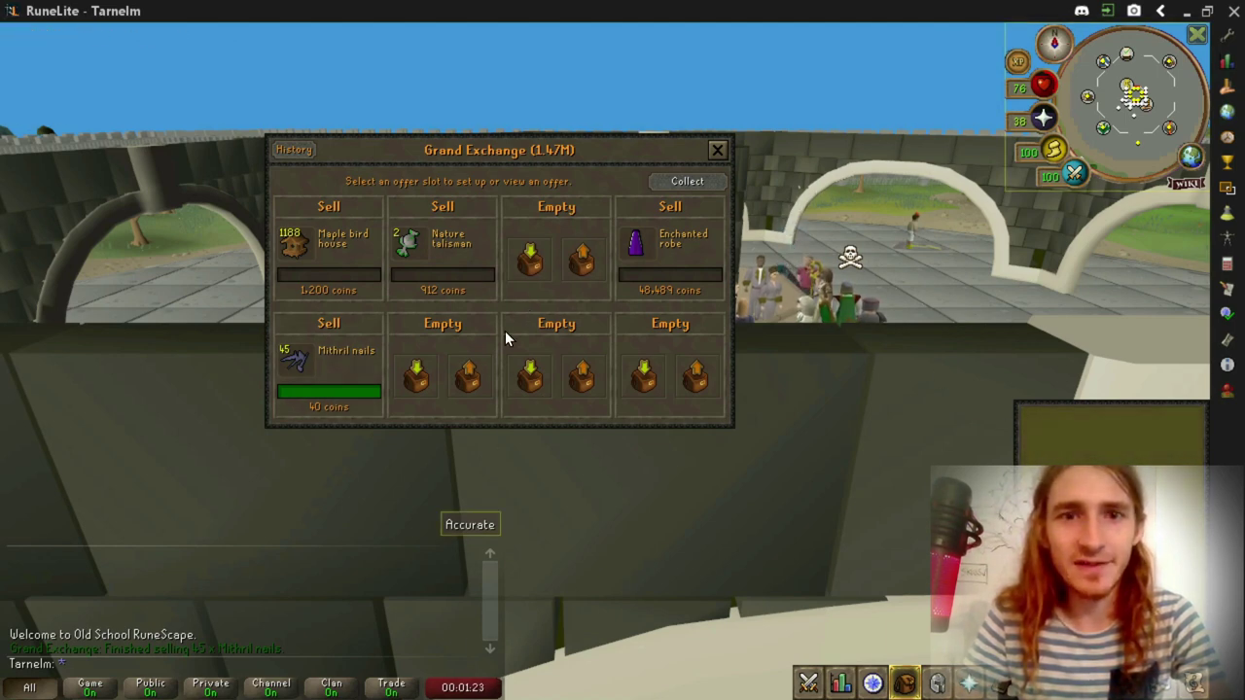
- Change Display scaling from 150% to 175%, briefly trying 125% first, then return to RuneLite
key(super)
click(174, 681)
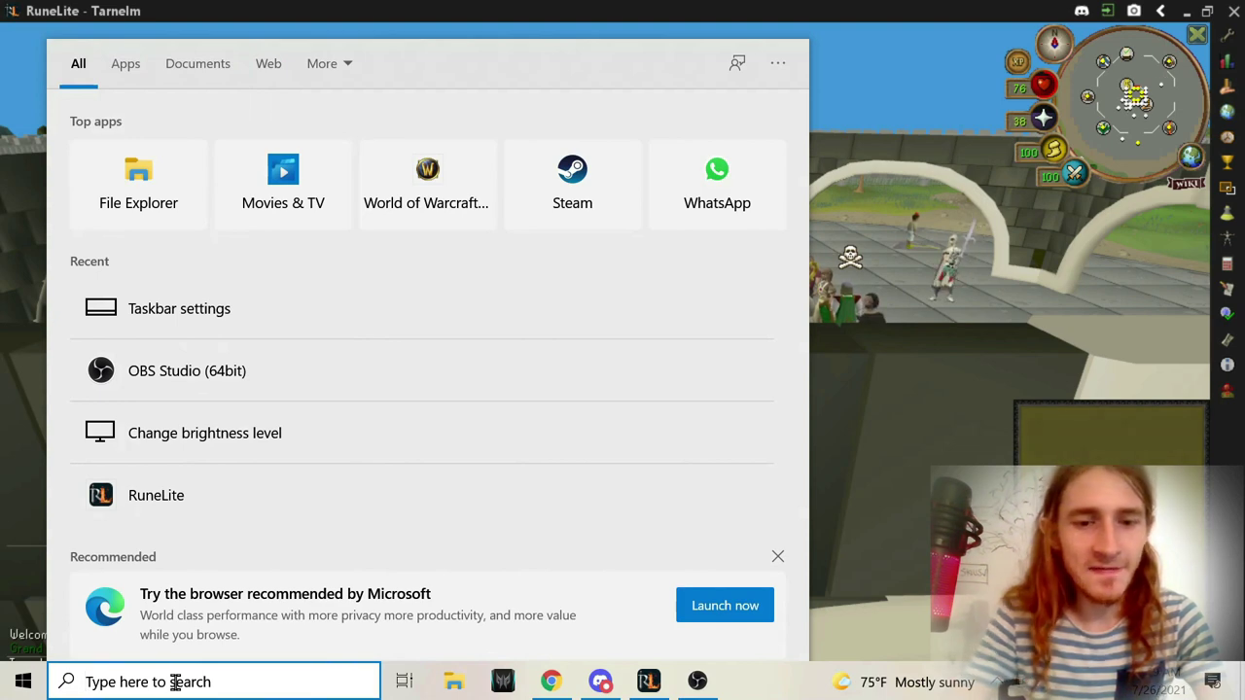
text(display)
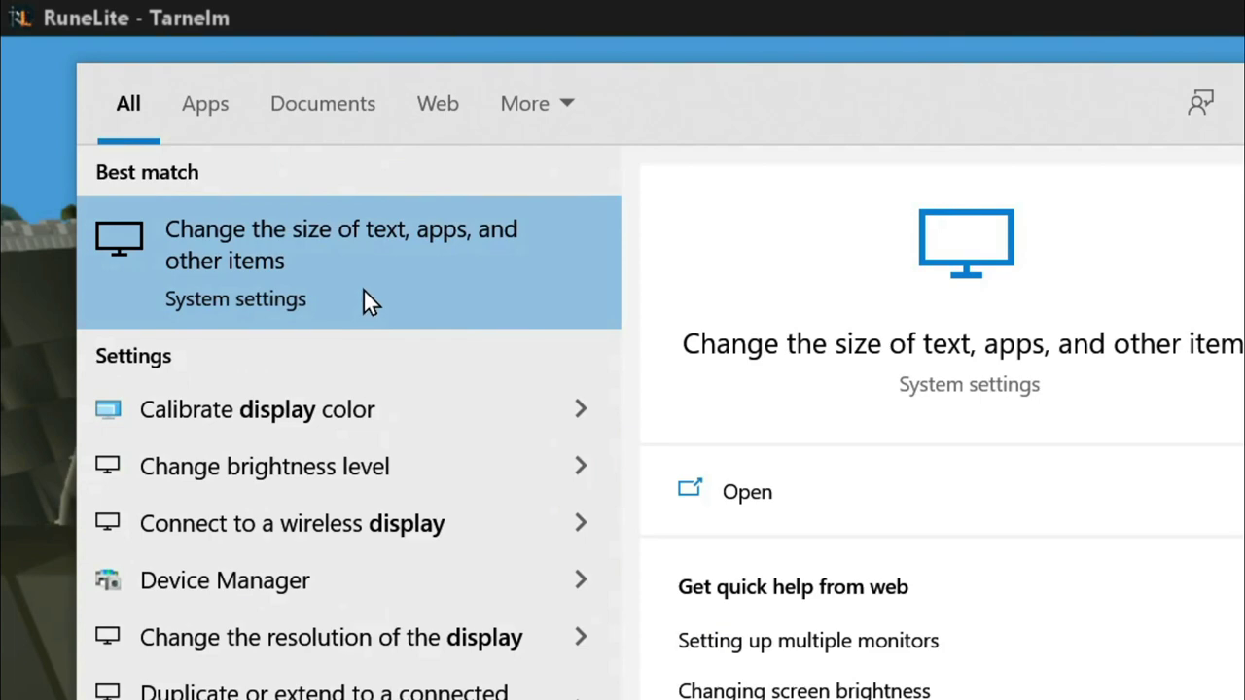
click(394, 259)
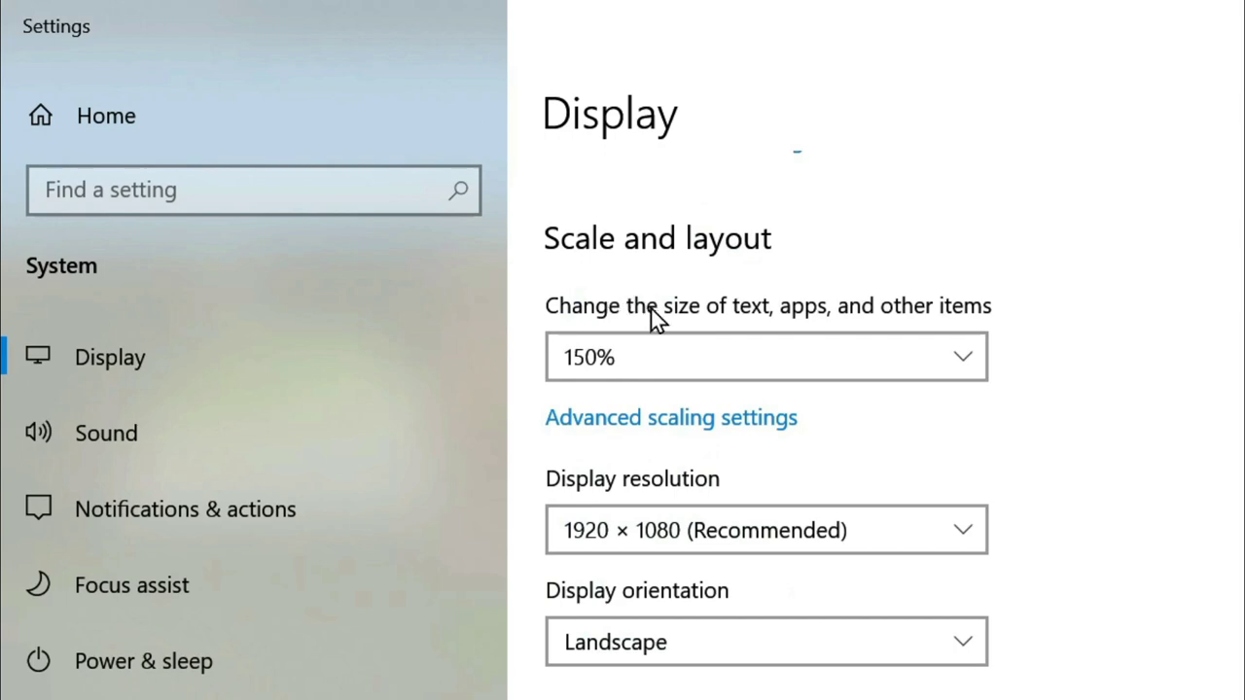
click(735, 355)
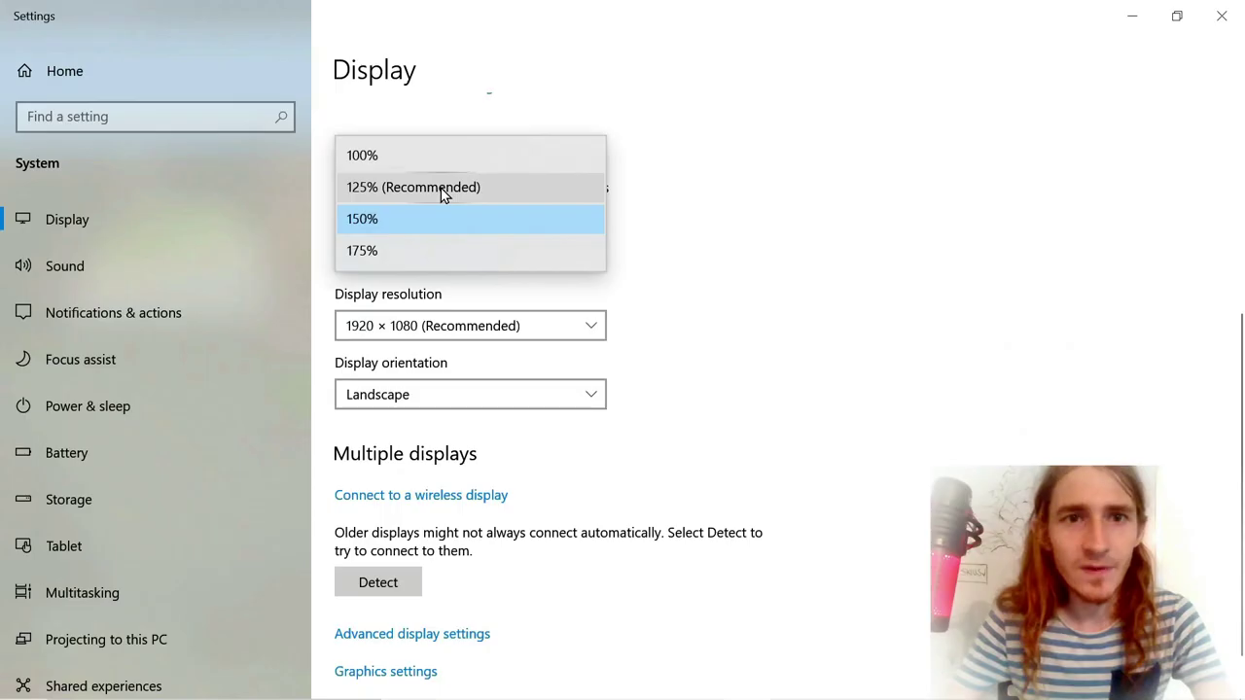
key(Up)
key(Return)
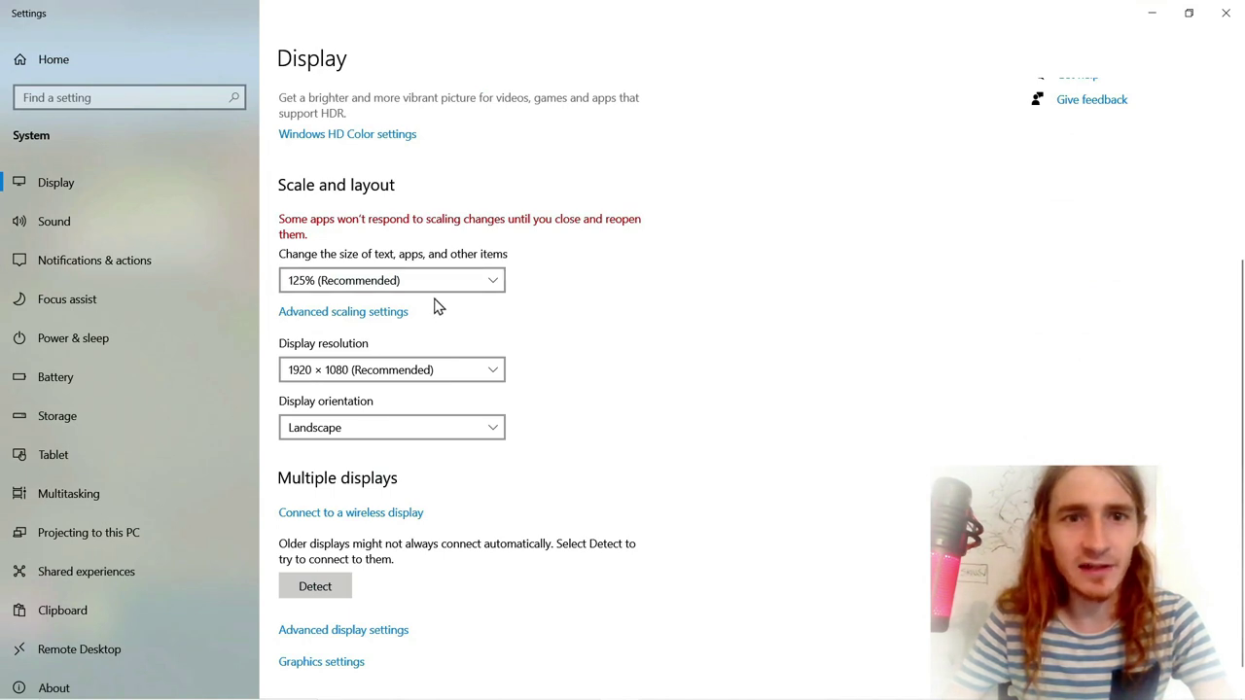
click(428, 282)
click(377, 330)
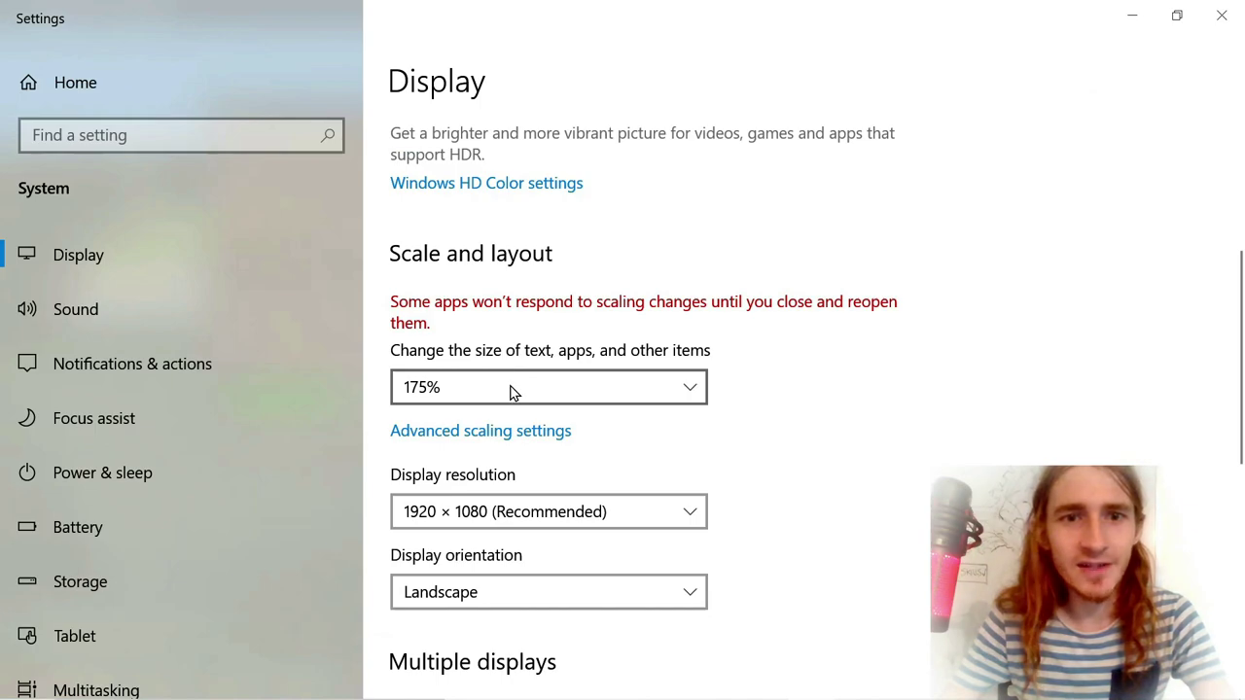
key(alt+Tab)
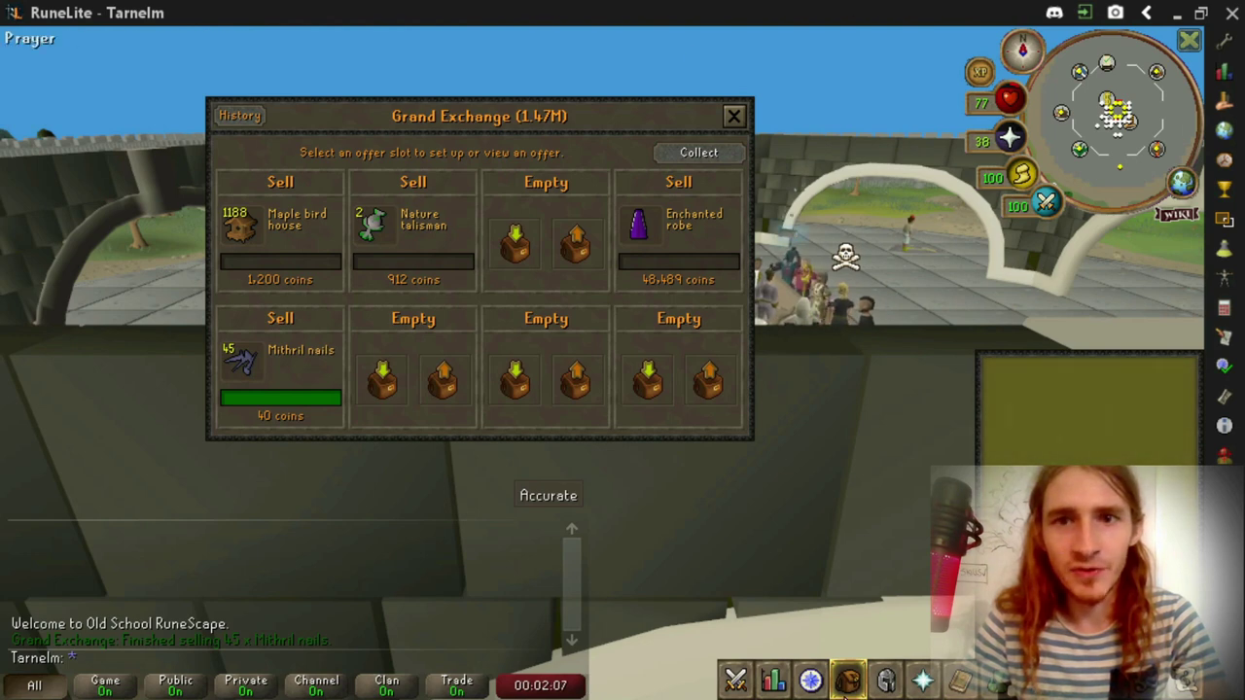
- Switch Display scaling to 100% and return to the RuneLite window
key(alt+Tab)
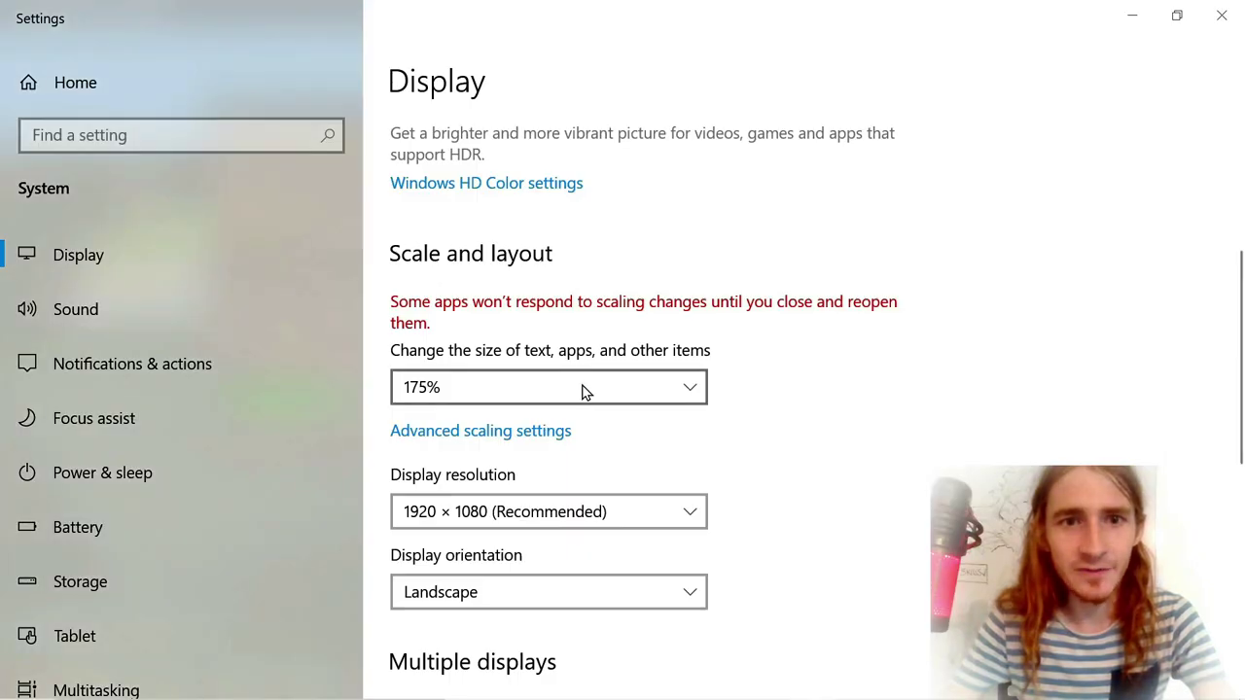
click(583, 390)
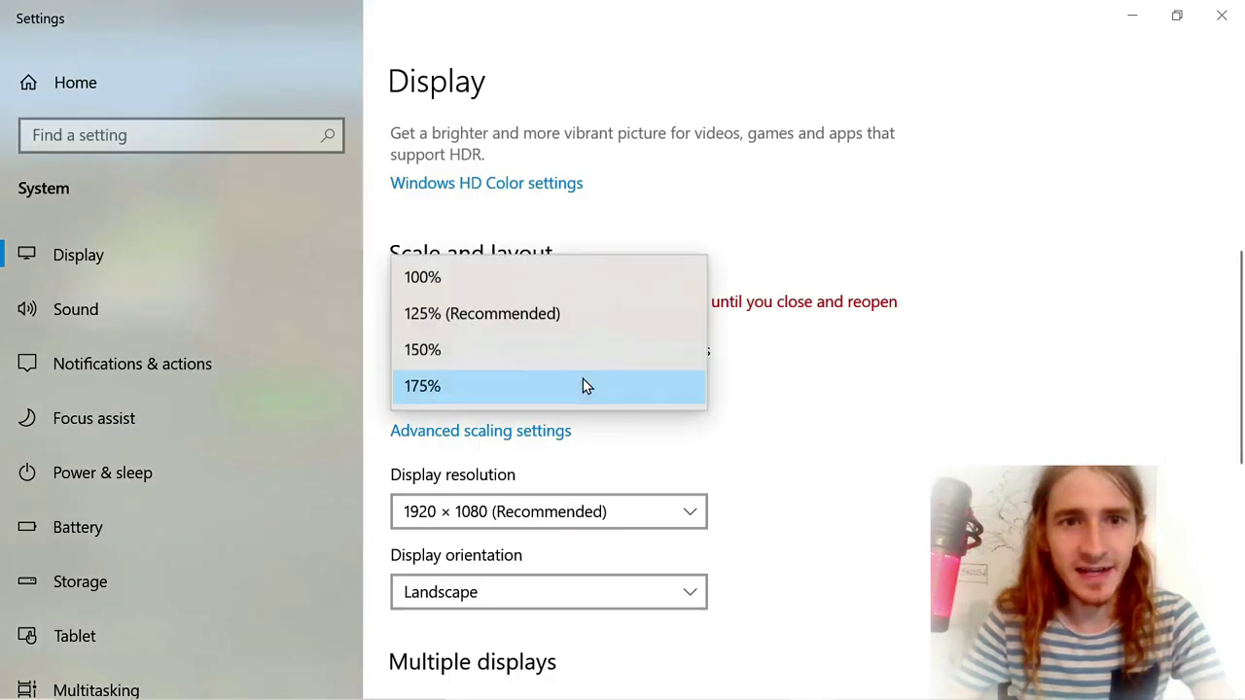
click(509, 279)
key(alt+Tab)
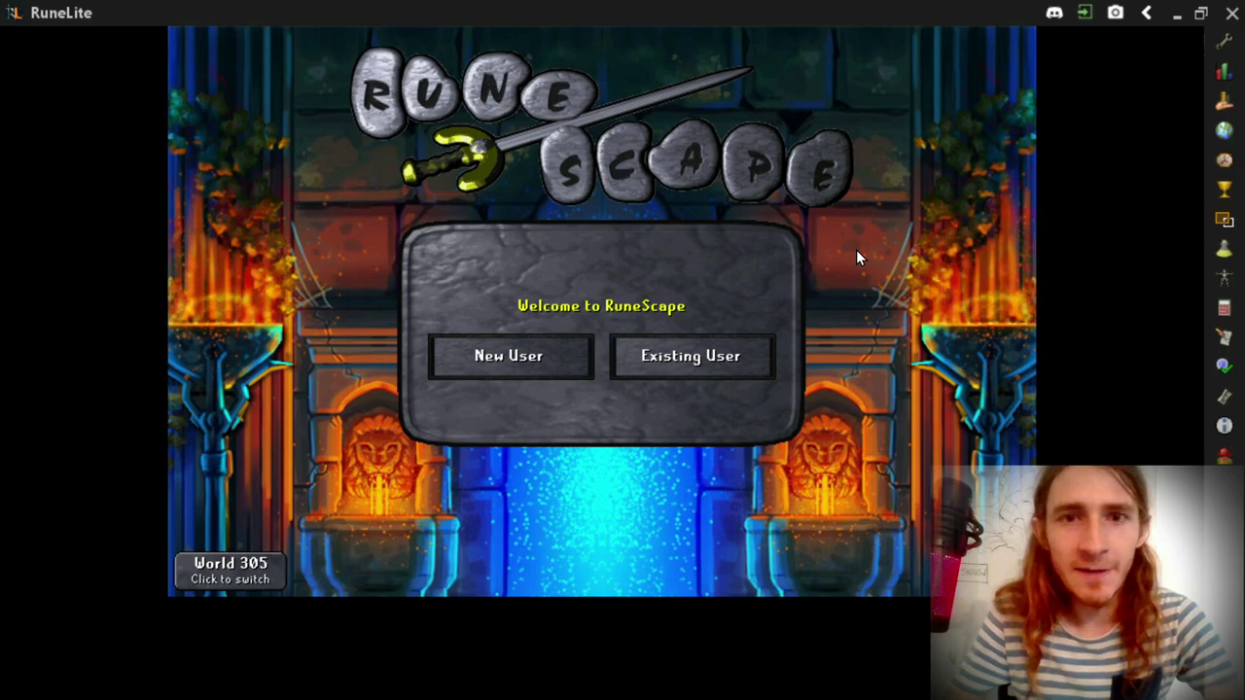
- Browse from the Acer (C:) drive through Users and the home folder into .runelite\screenshots
key(alt+Tab)
key(Tab)
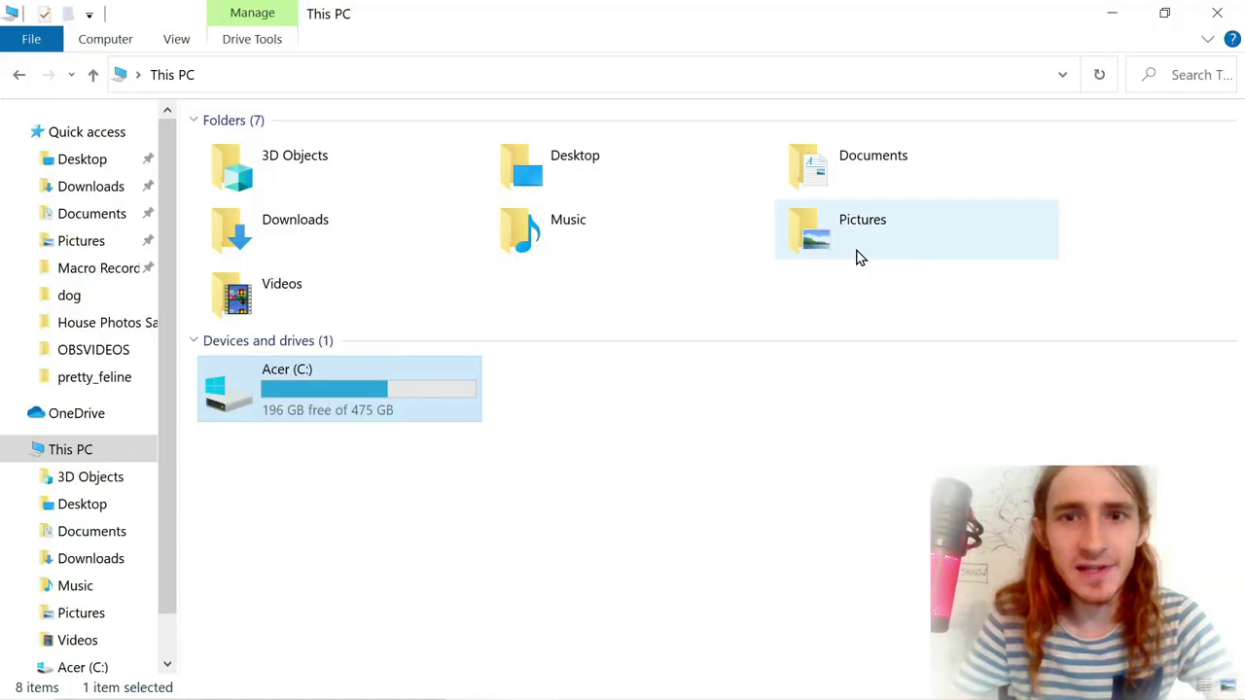
double_click(328, 395)
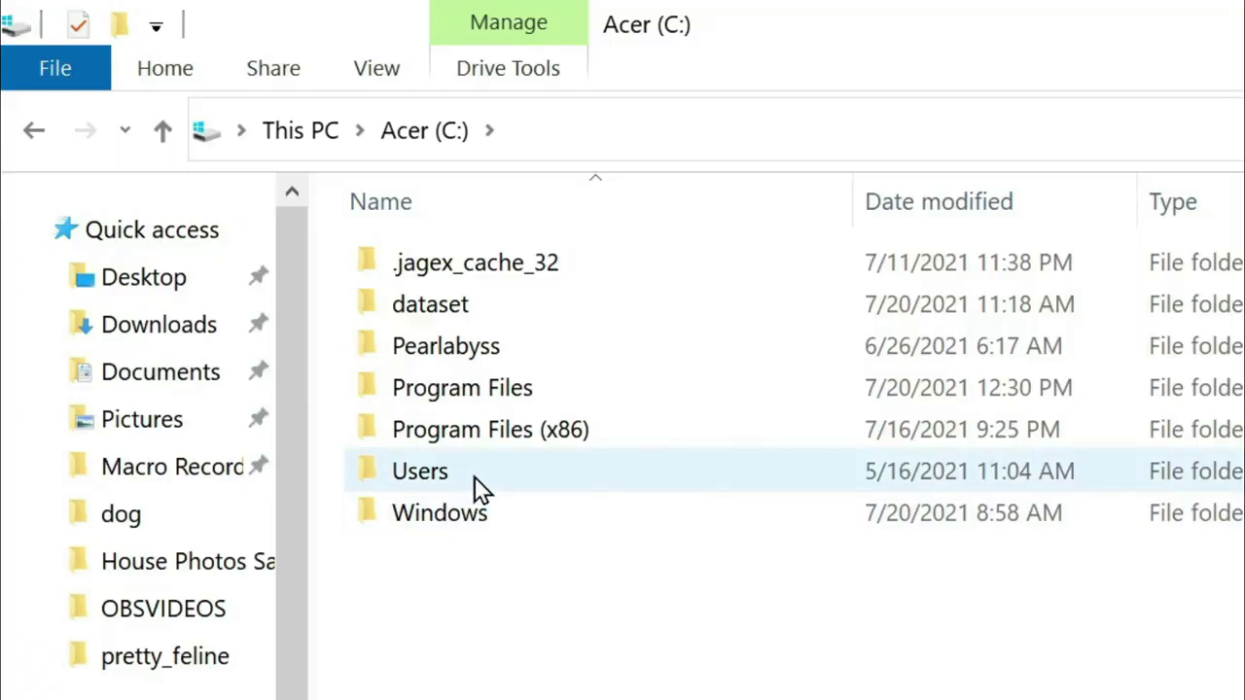
double_click(474, 476)
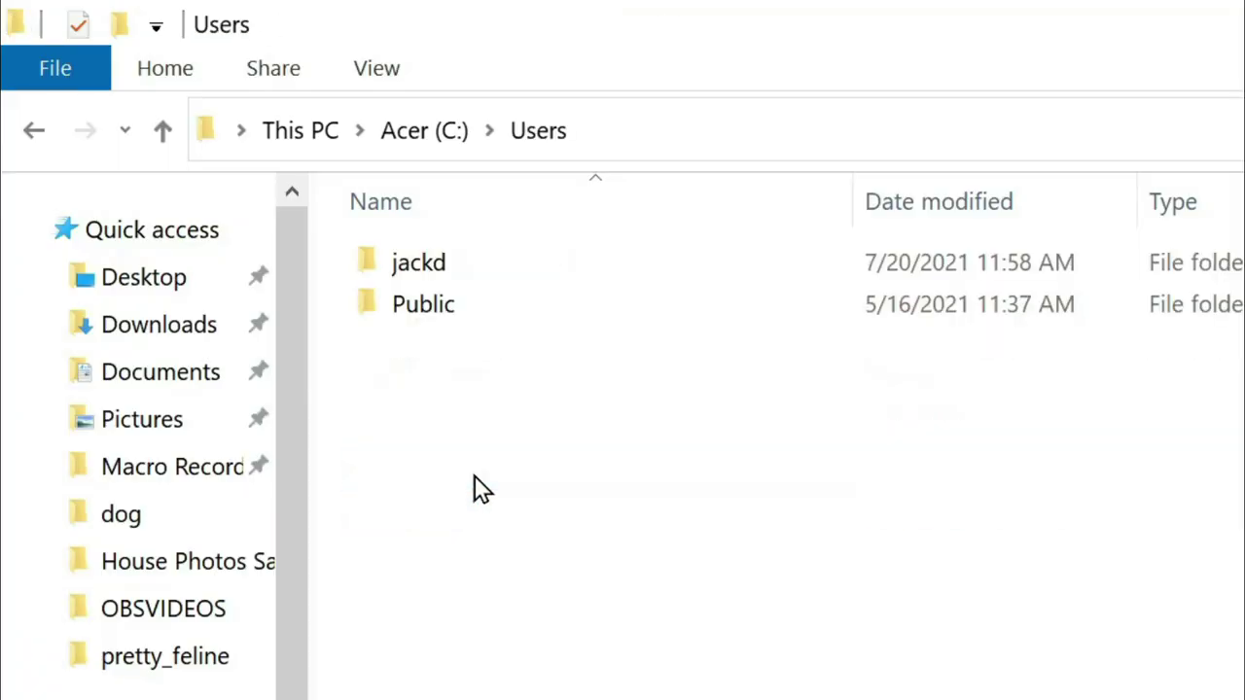
double_click(506, 267)
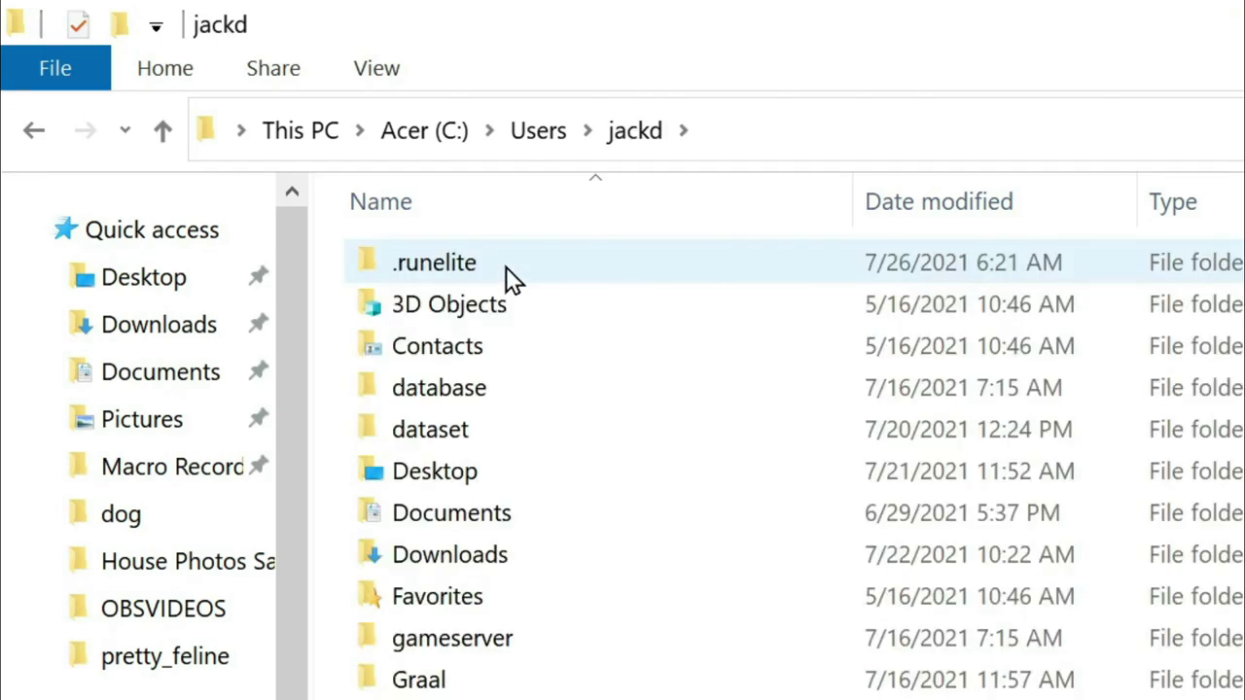
double_click(547, 266)
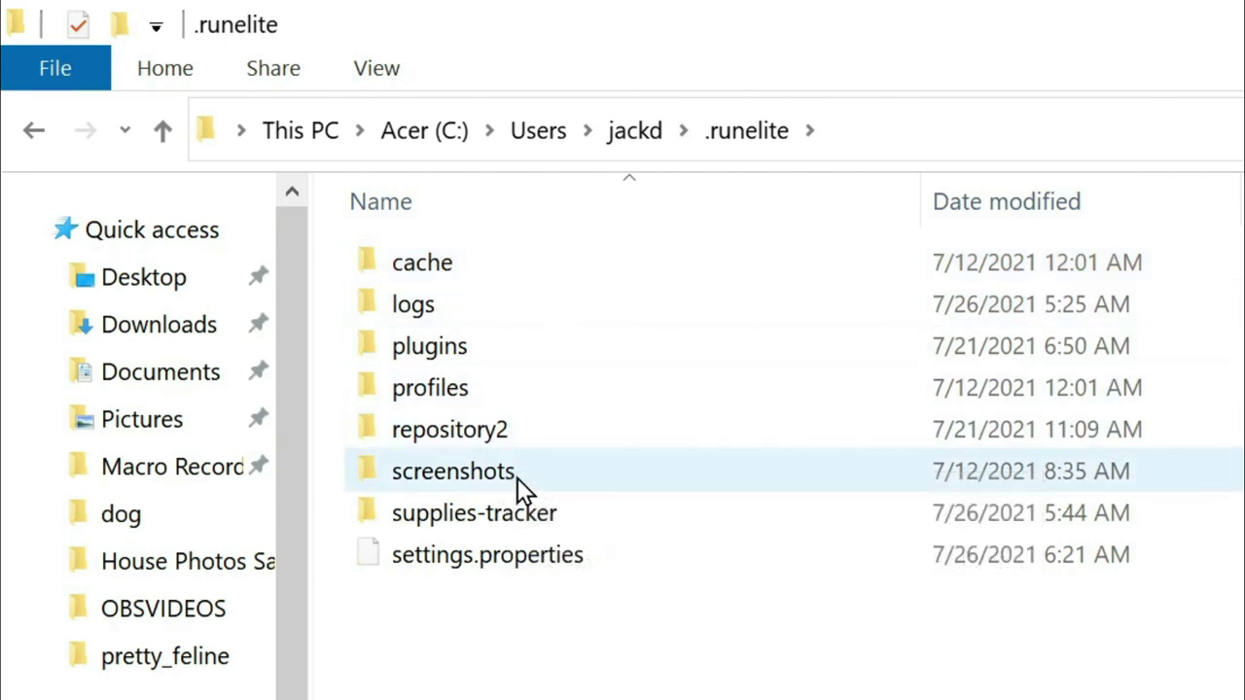
double_click(517, 477)
click(1122, 134)
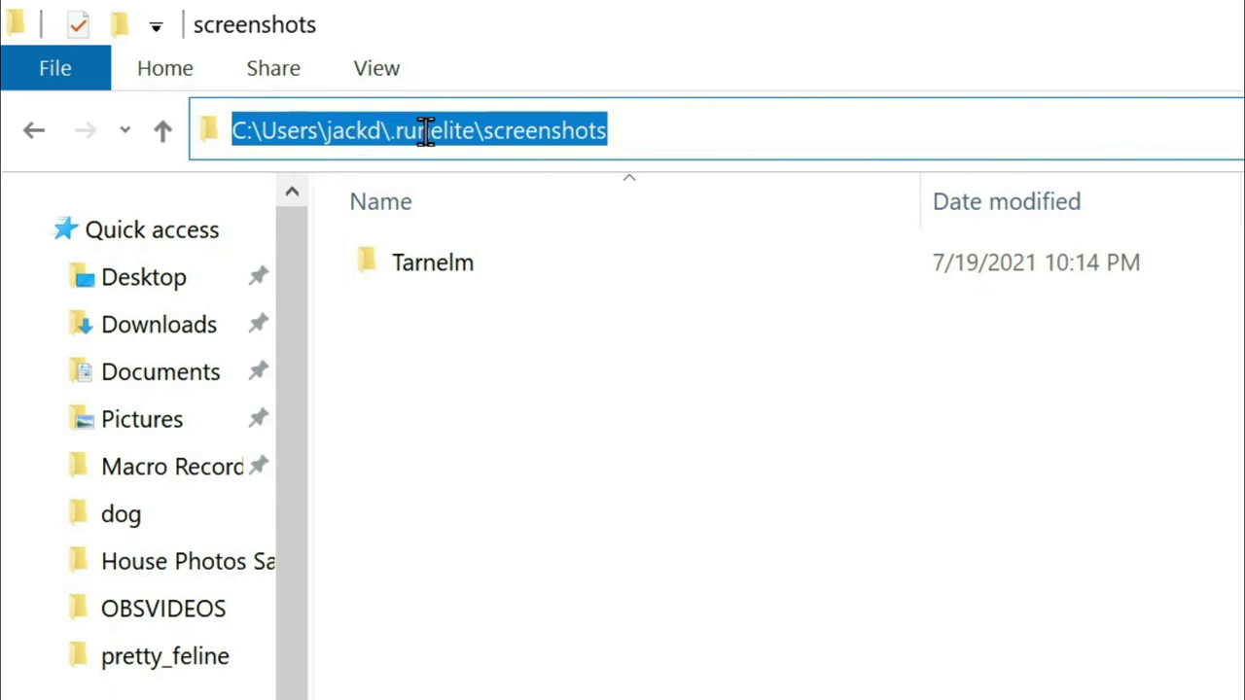
- In the character's folder, look through Levels and Kingdom Rewards, then open Clue Scroll Rewards
double_click(485, 270)
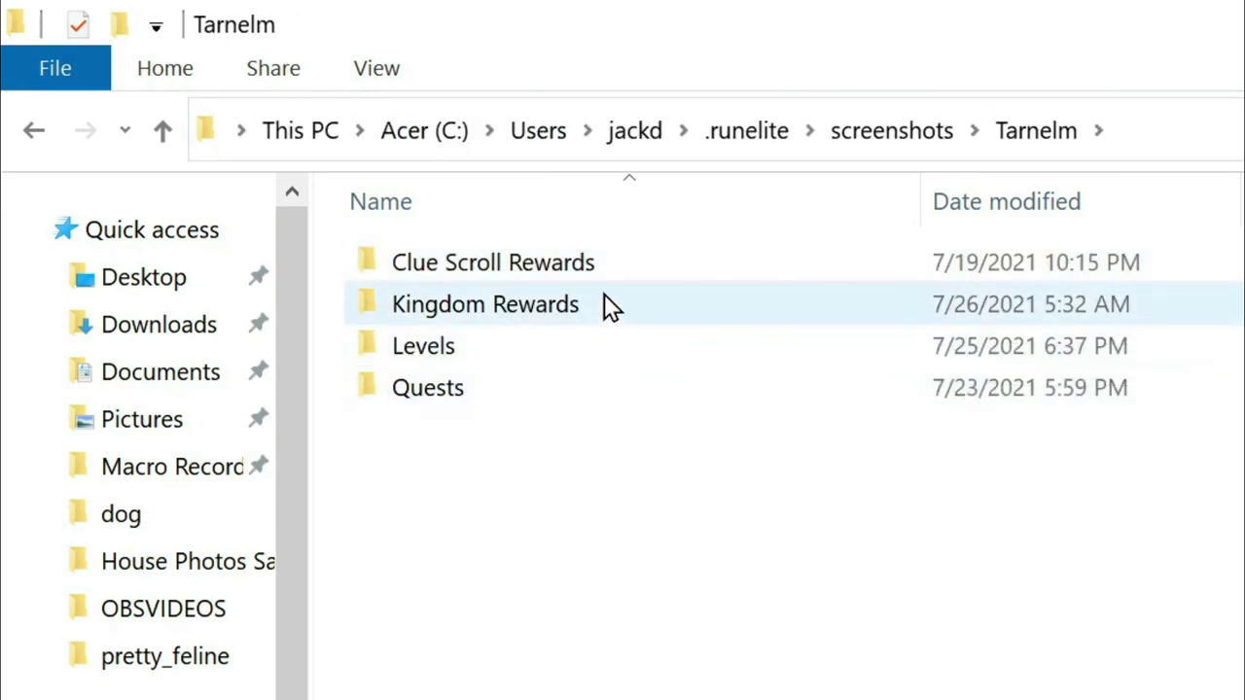
double_click(605, 347)
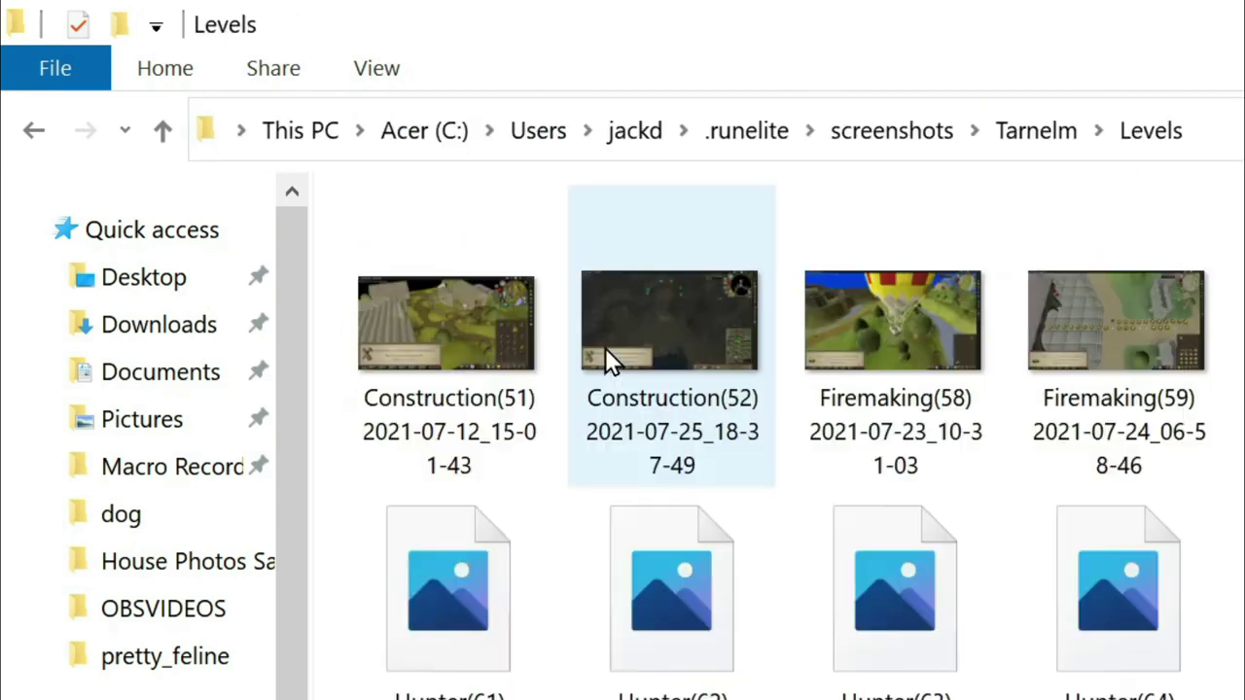
scroll(604, 350, down, 2)
key(alt+Left)
double_click(594, 309)
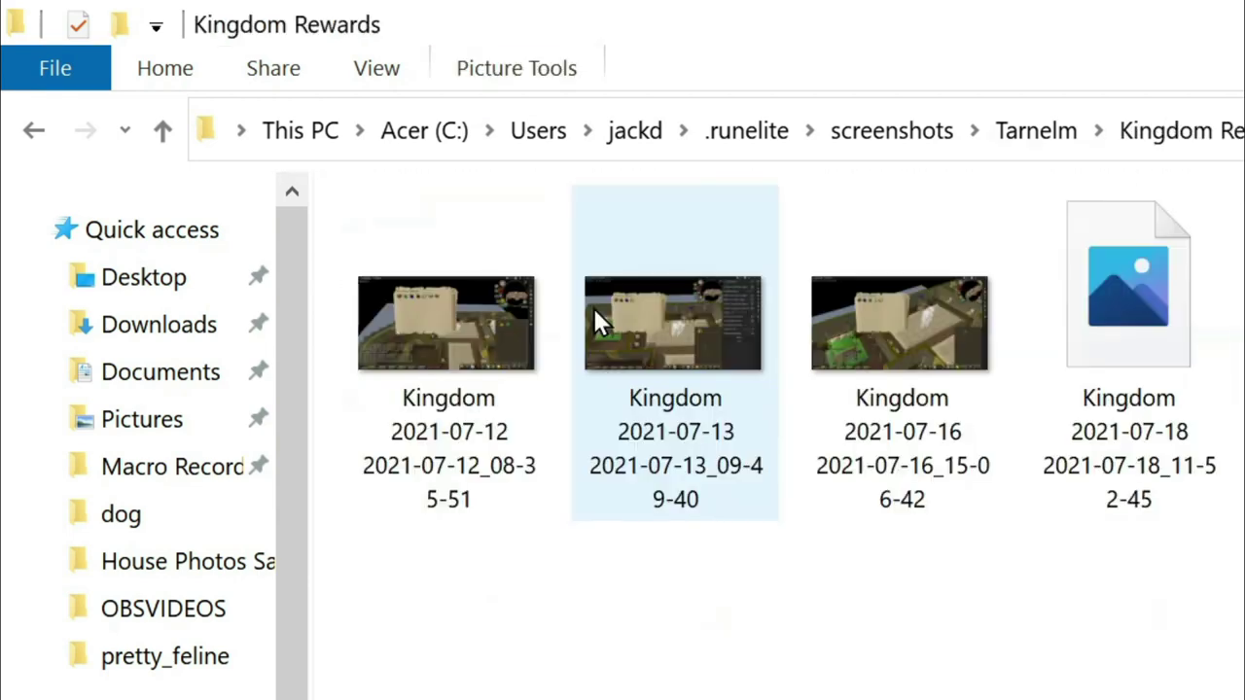
click(1098, 130)
click(1012, 234)
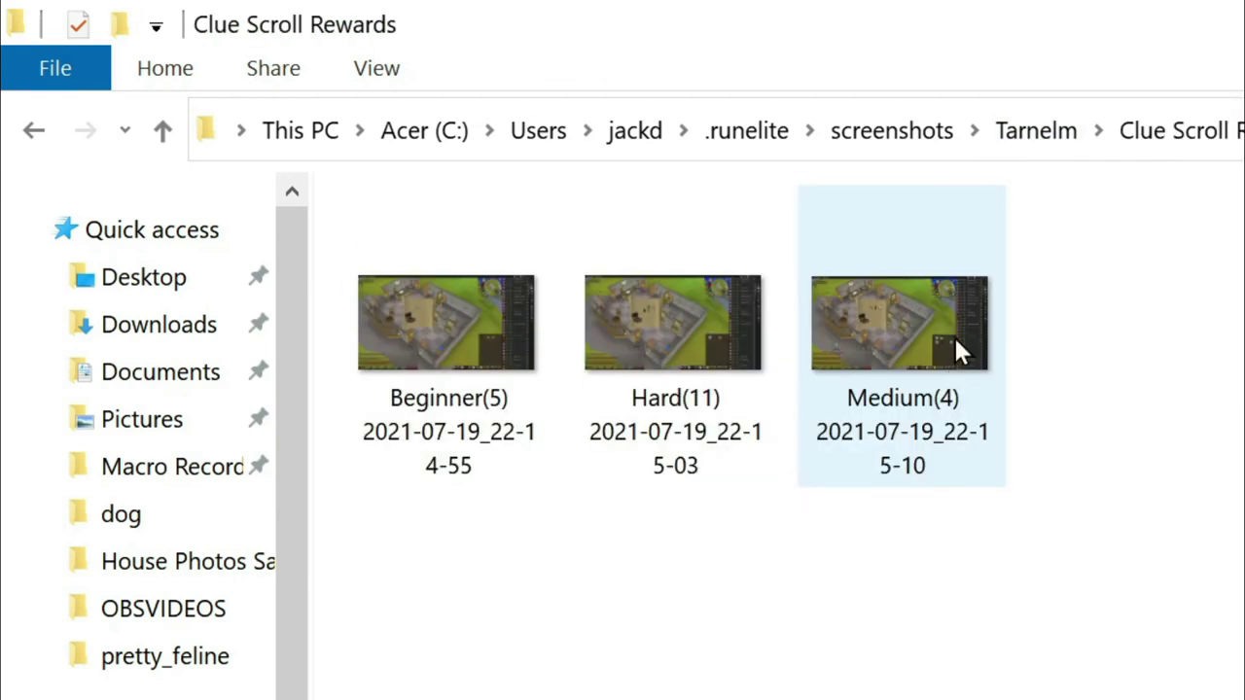
click(1073, 130)
- Open the Quests screenshots folder, then show RuneLite's plugin list scrolled to the top
double_click(552, 391)
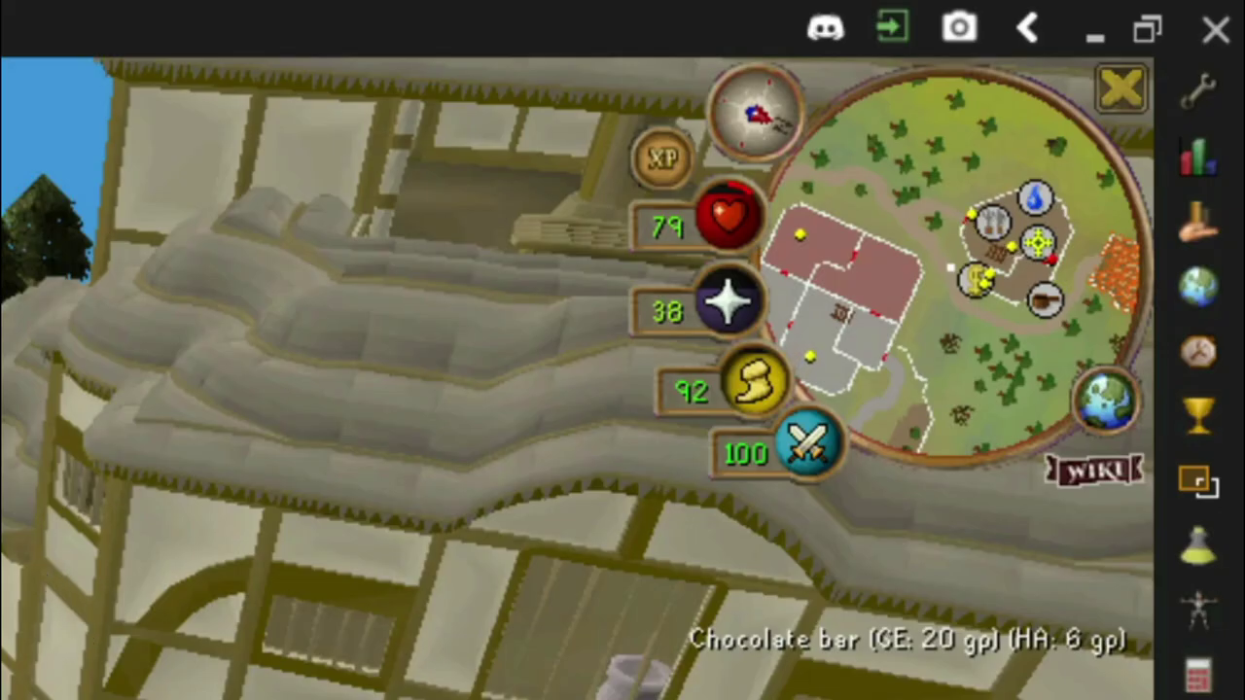
click(1206, 88)
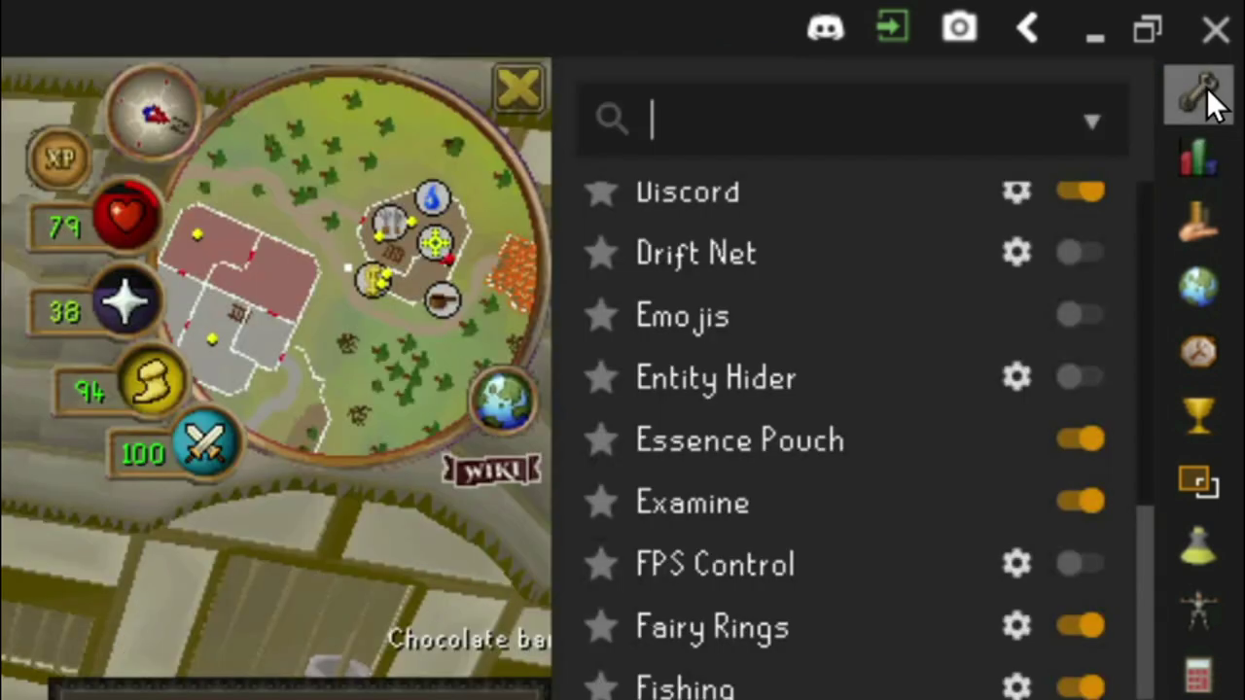
scroll(815, 625, up, 10)
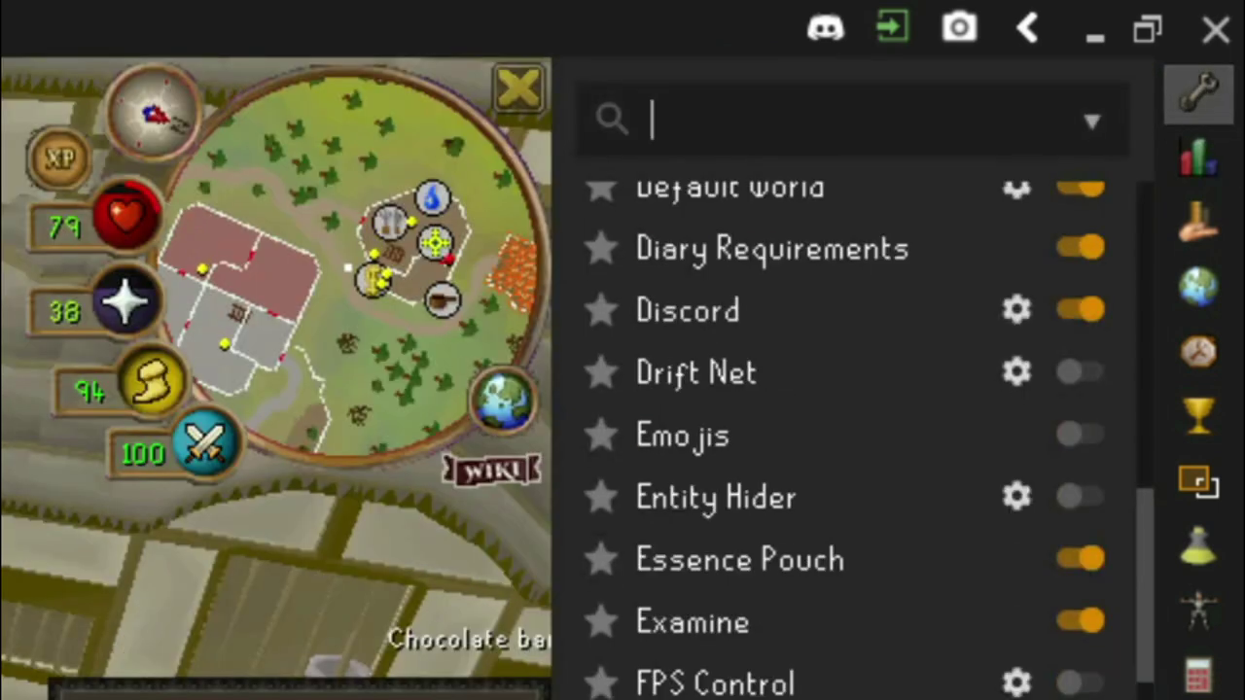
scroll(815, 625, up, 2)
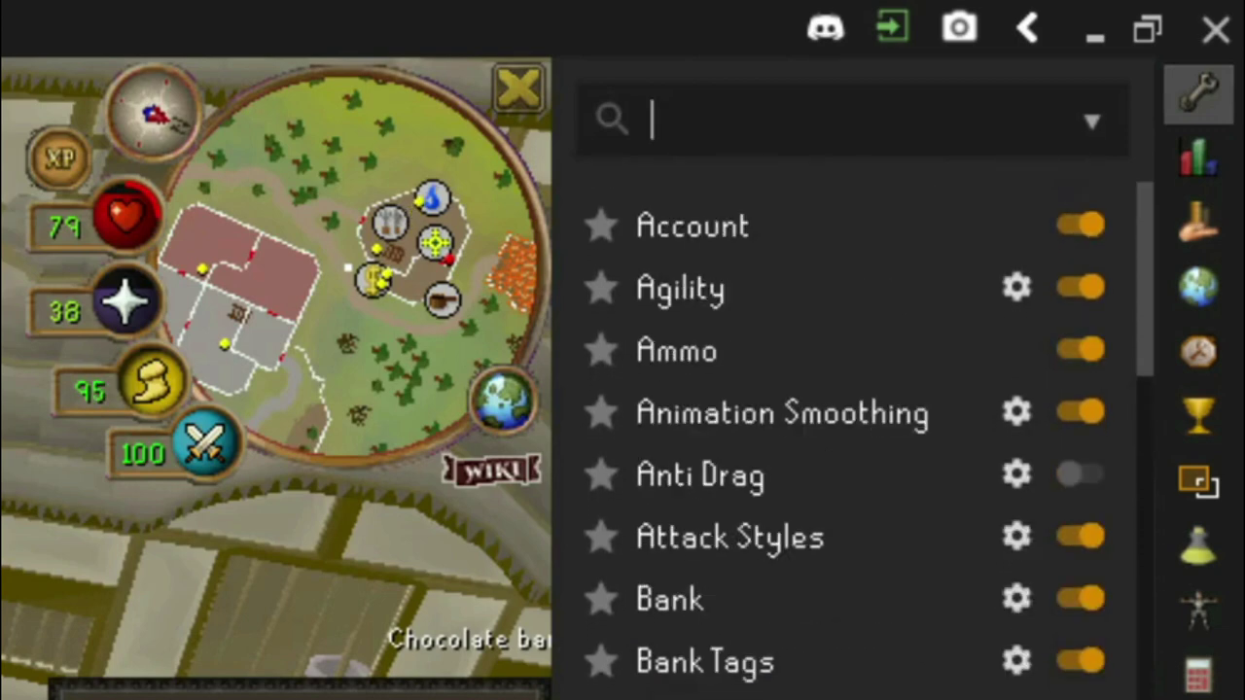
scroll(815, 624, down, 8)
scroll(816, 625, up, 6)
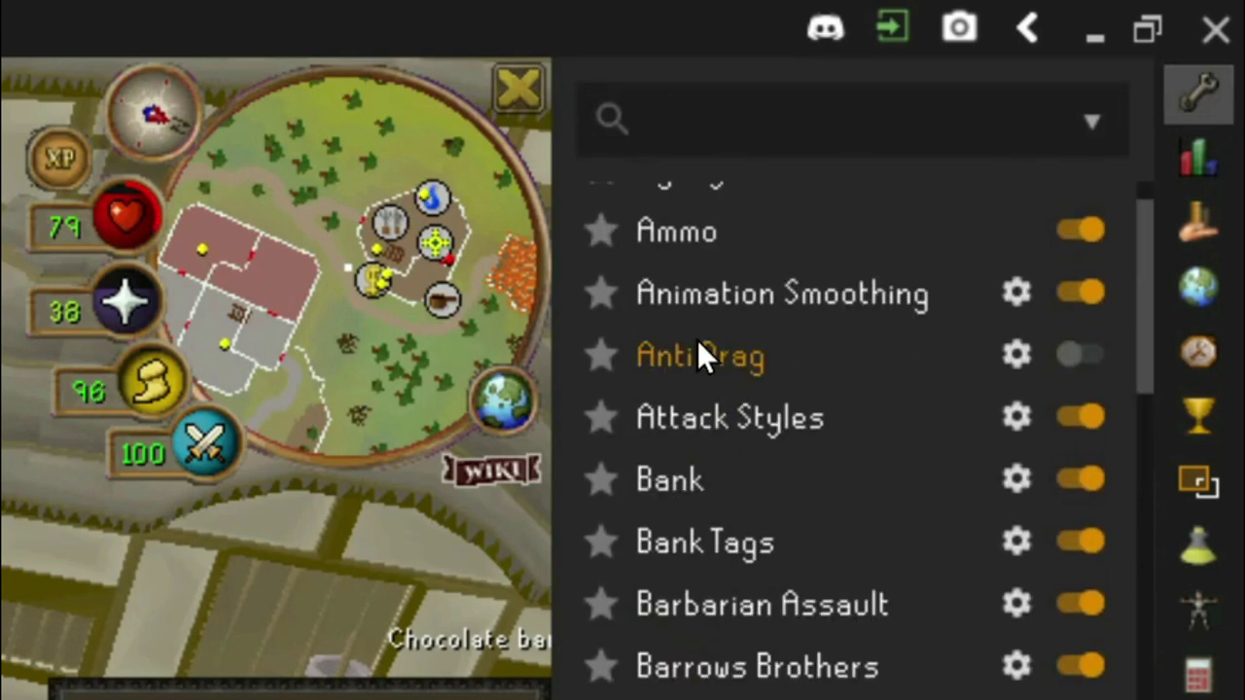
- Toggle the Anti Drag plugin on and then back off
mouse_move(718, 364)
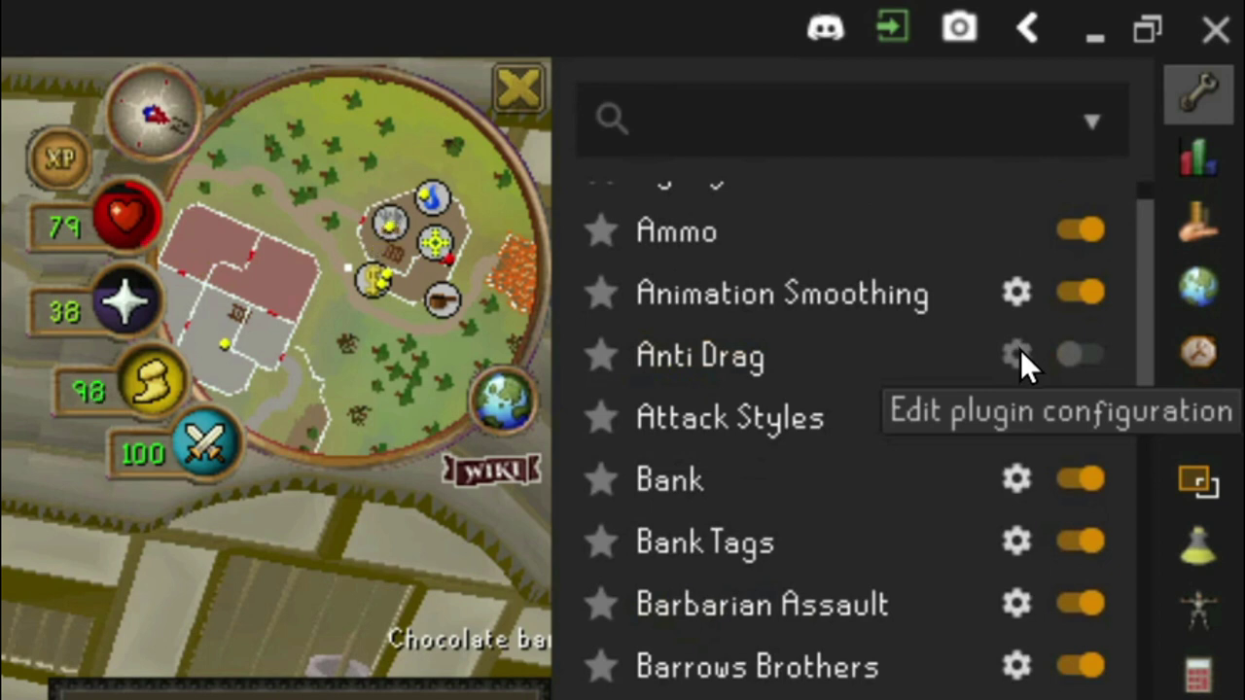
click(1071, 351)
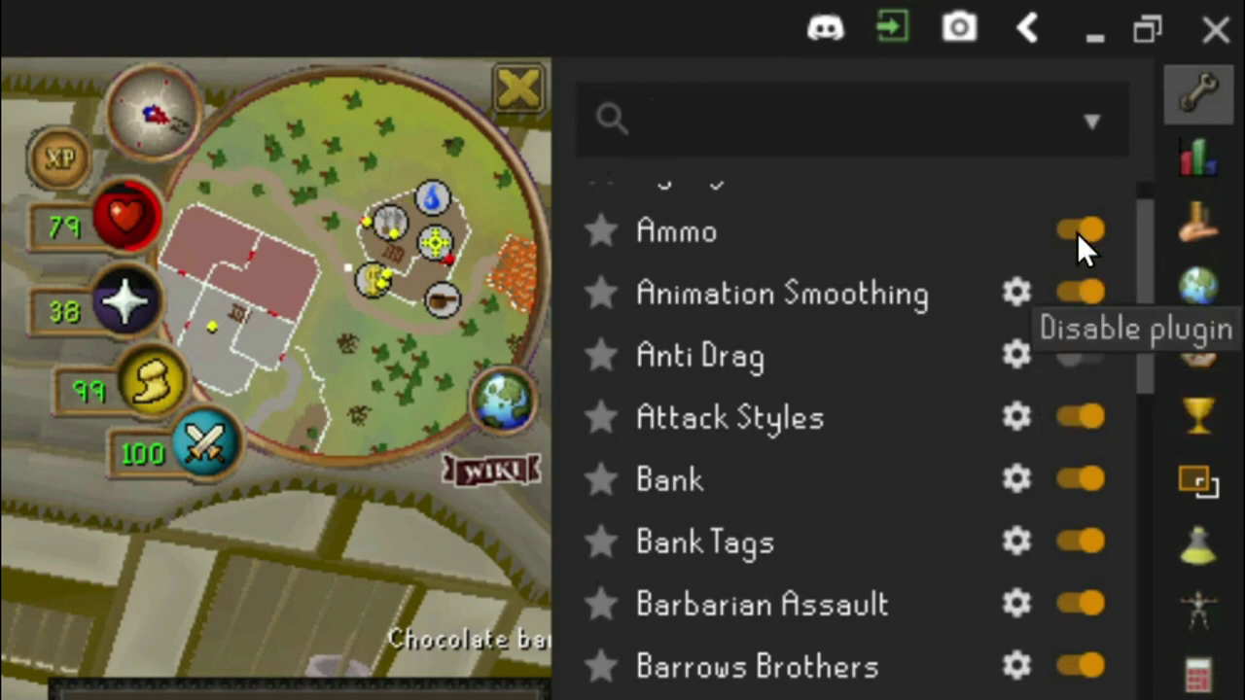
click(1076, 356)
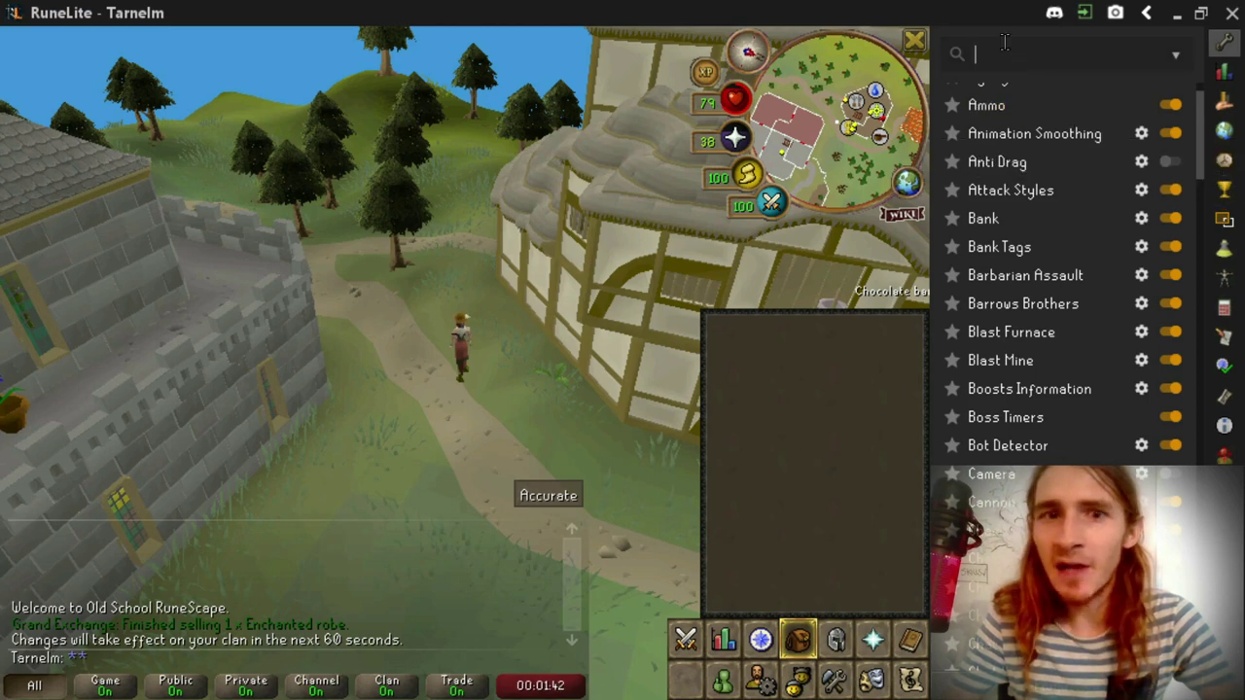
- Walk the character to a tree by the path and rotate the camera left toward the stone building
drag(531, 310, 557, 293)
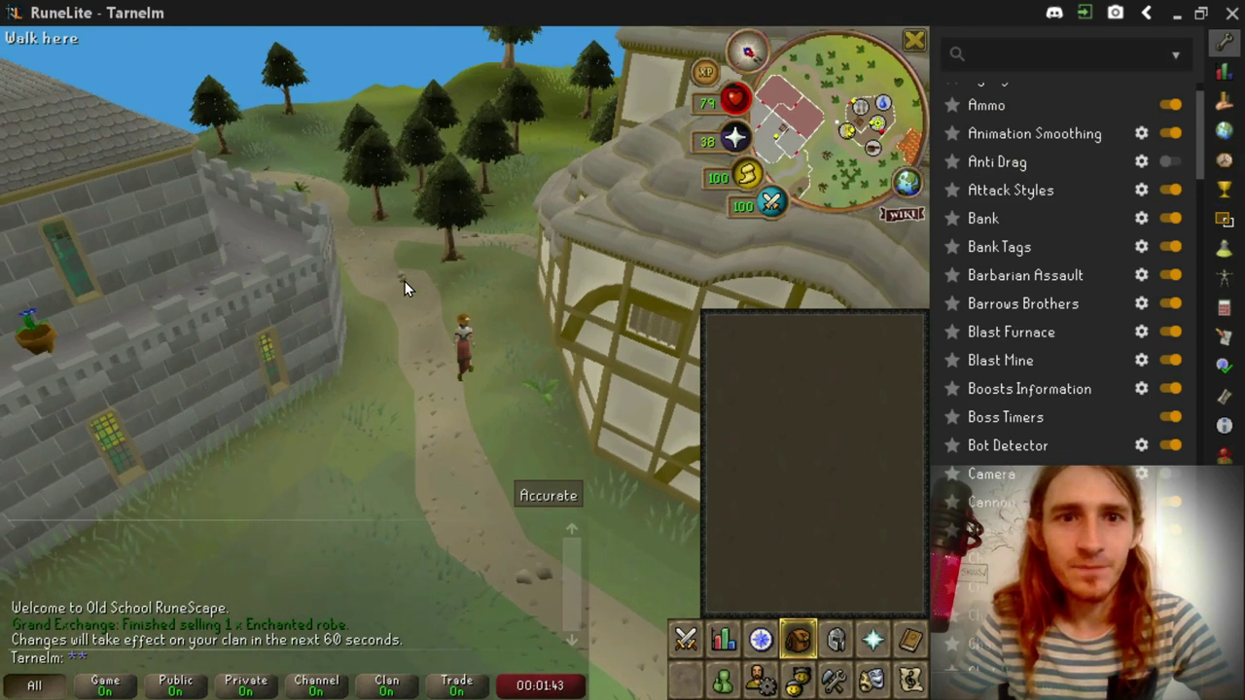
click(447, 213)
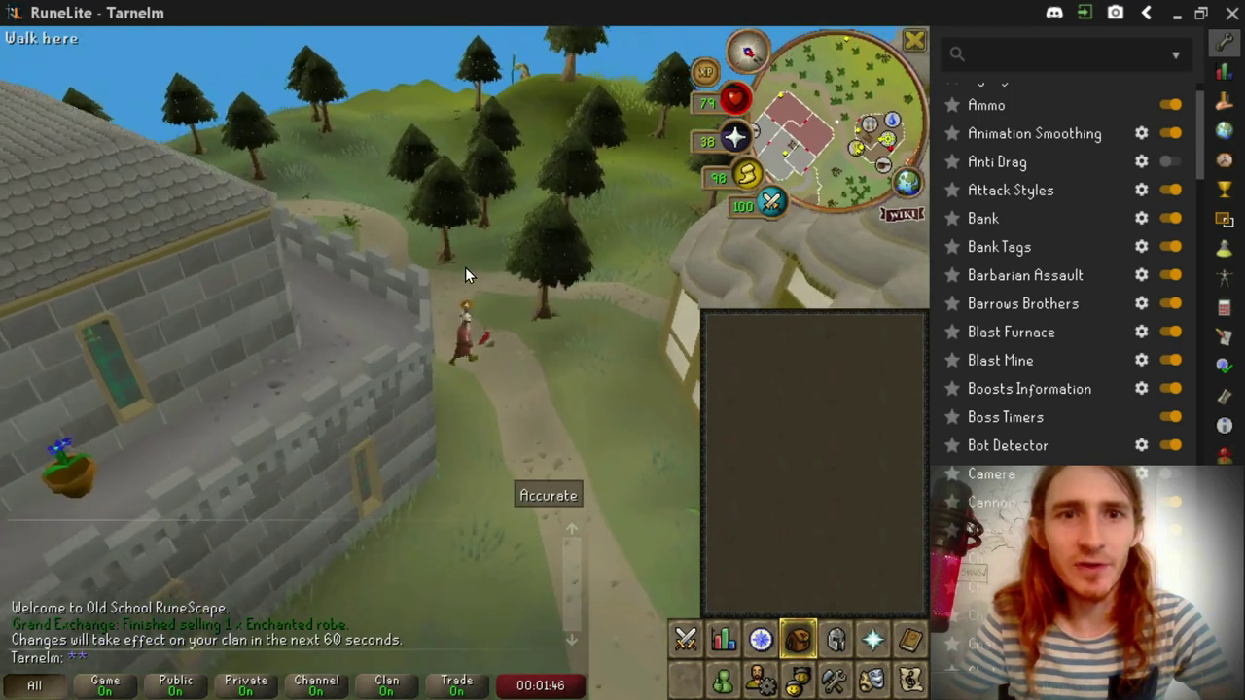
key(Left)
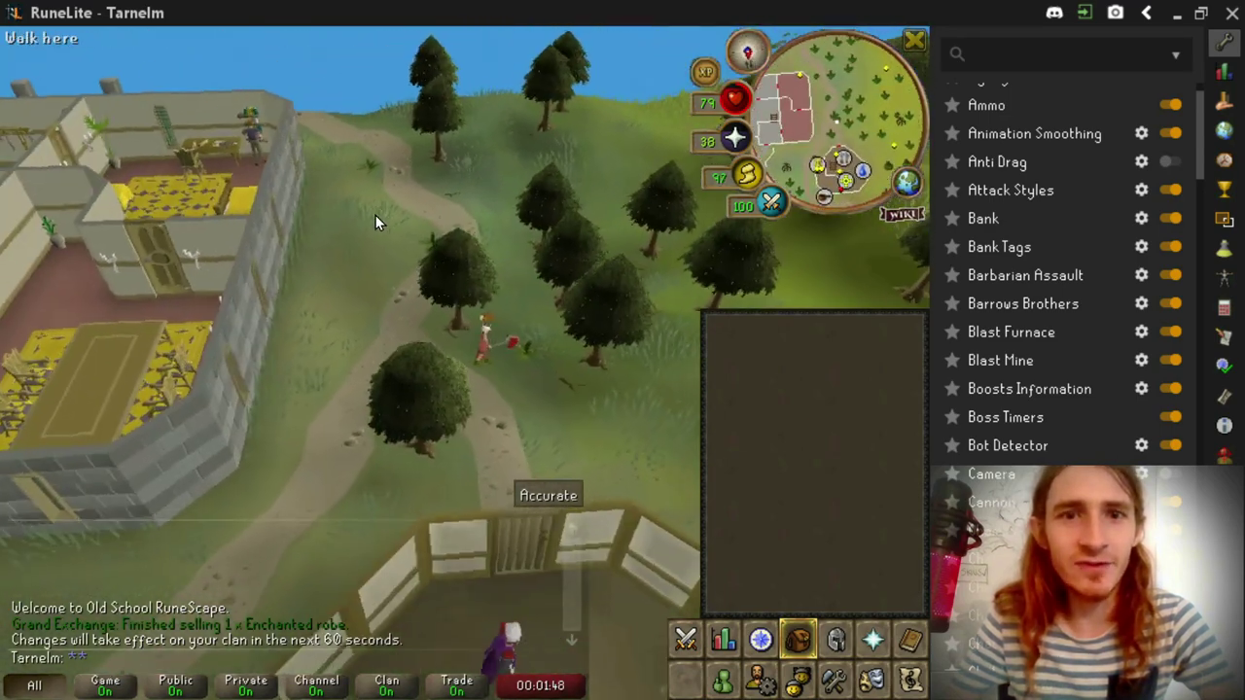
key(Left)
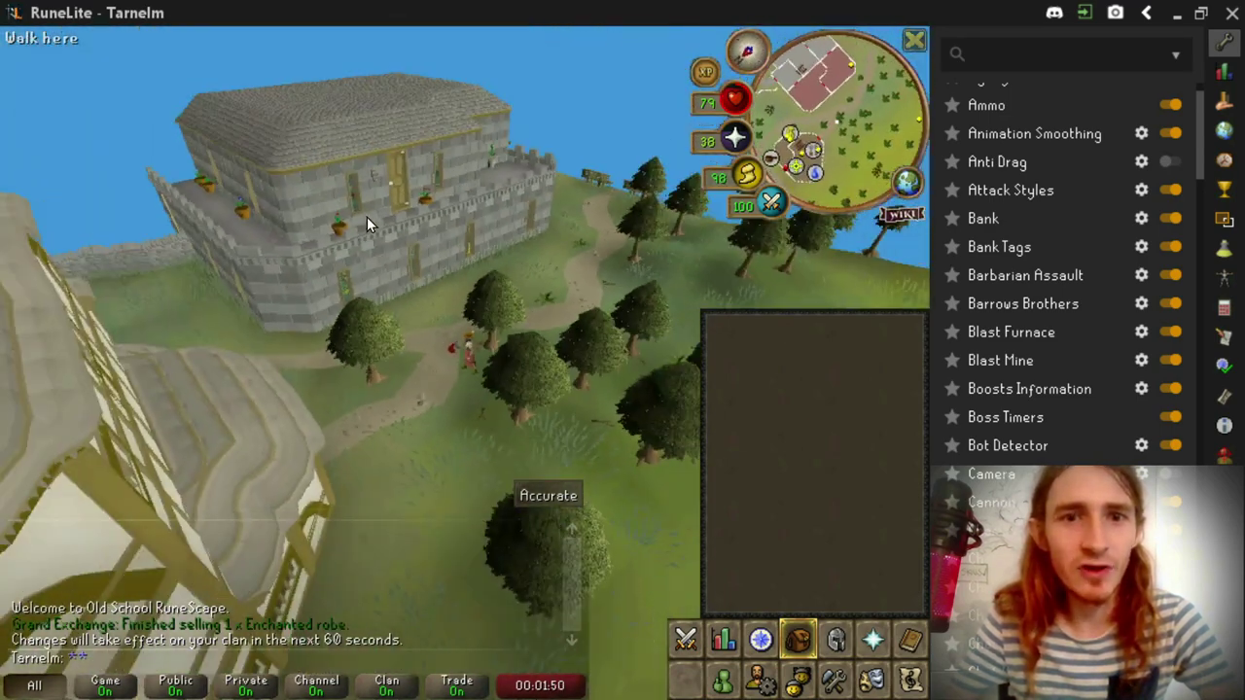
key(Left)
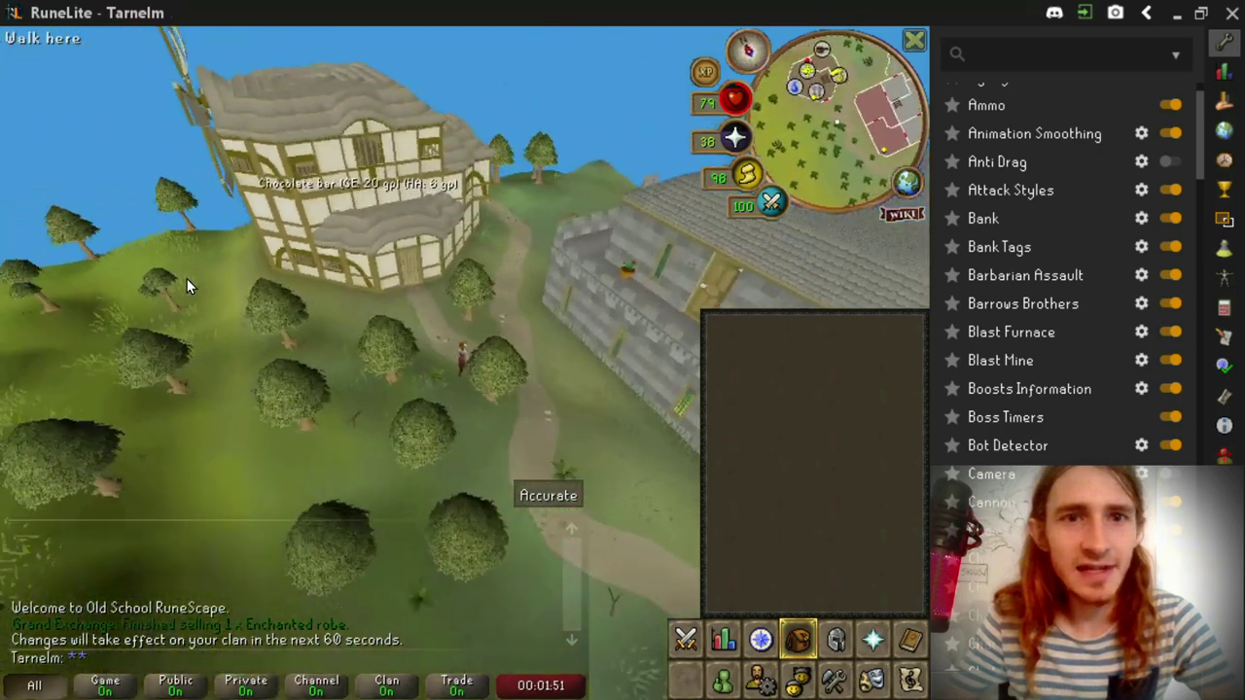
key(Left)
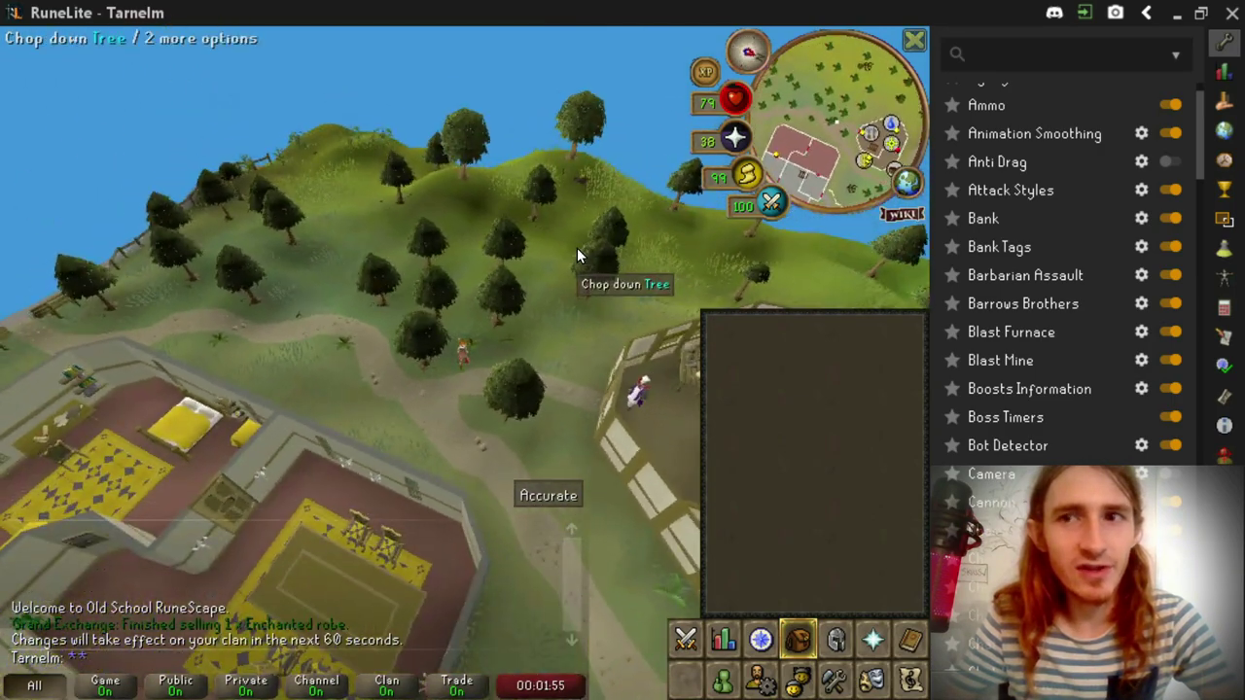
key(Left)
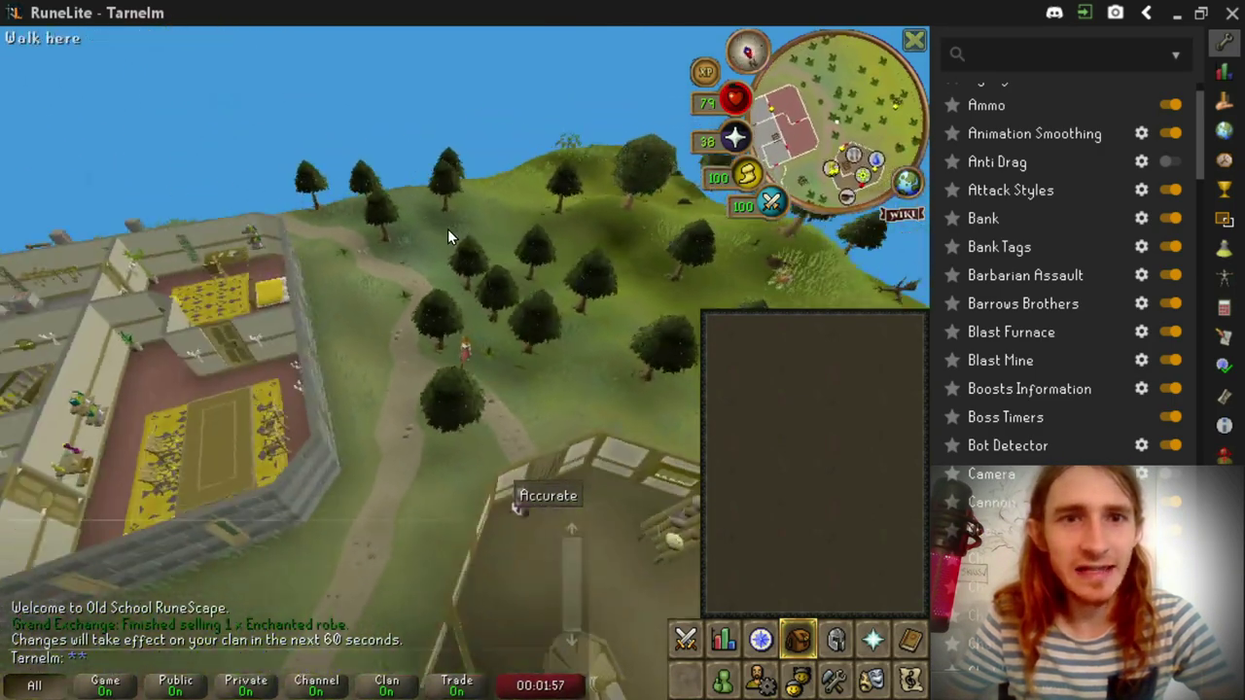
- Swing the camera back and forth, then tilt it down flat and up to top-down
key(Right)
key(Left)
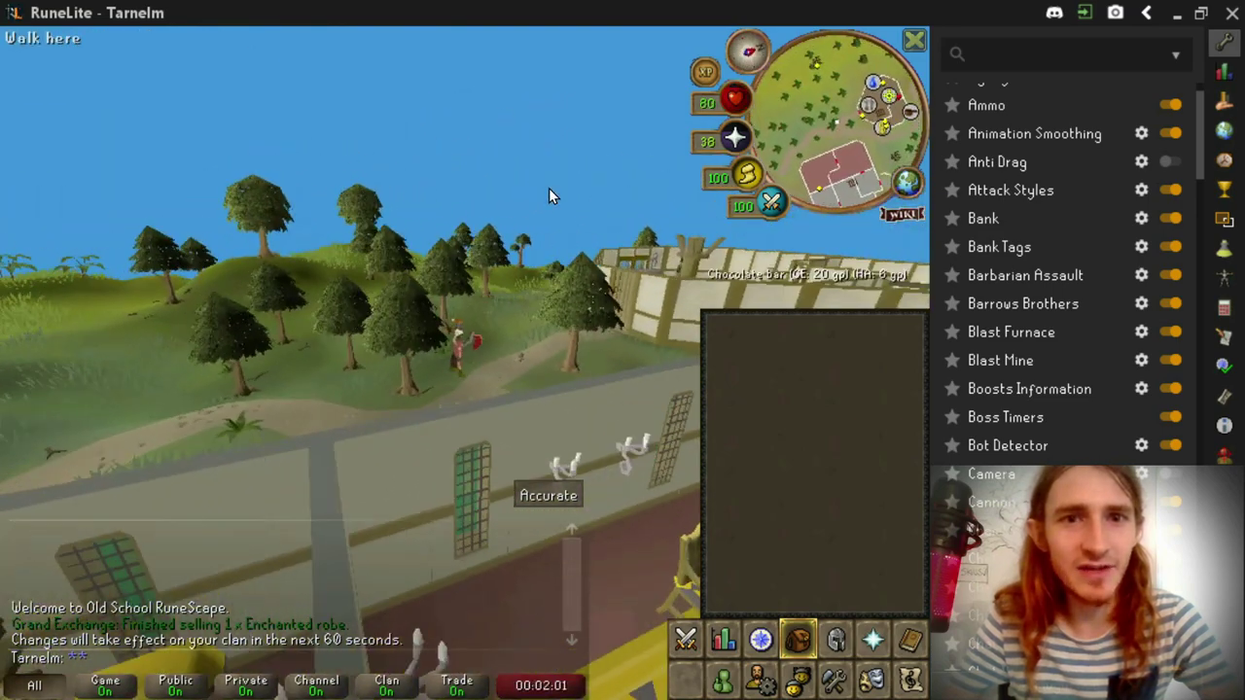
key(Down)
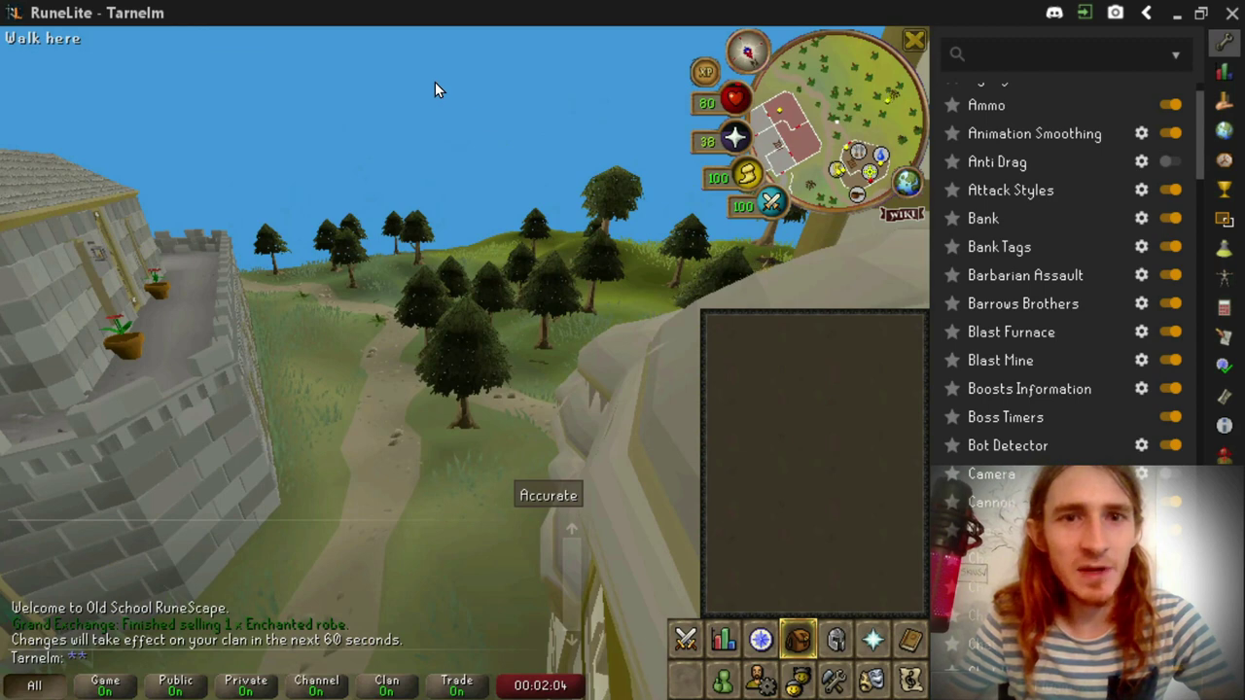
key(Up)
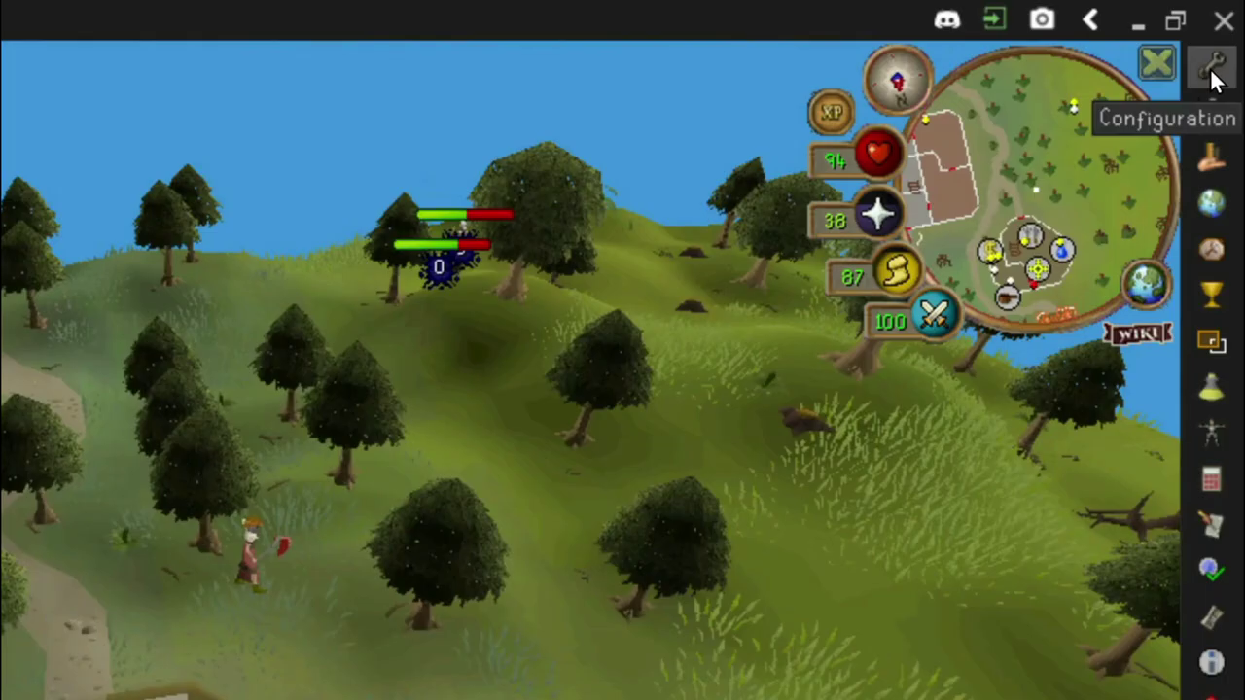
click(1221, 46)
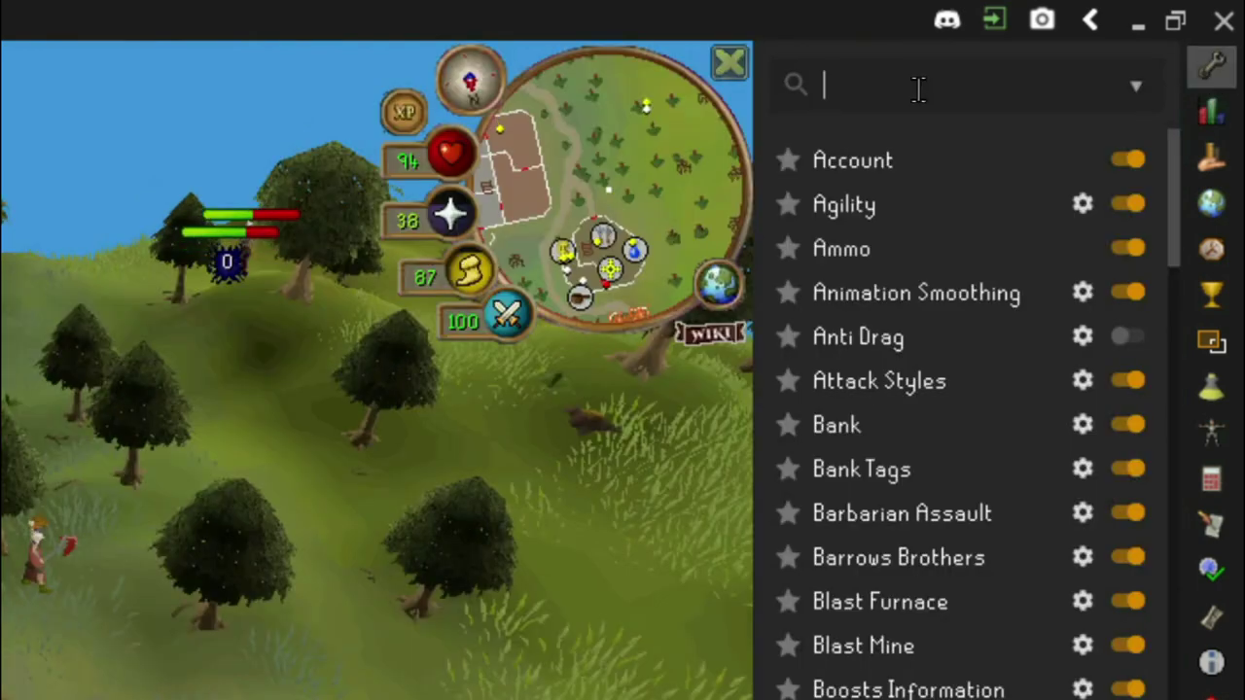
- Find the Skybox plugin and set its overworld sky colour to near black
text(sky)
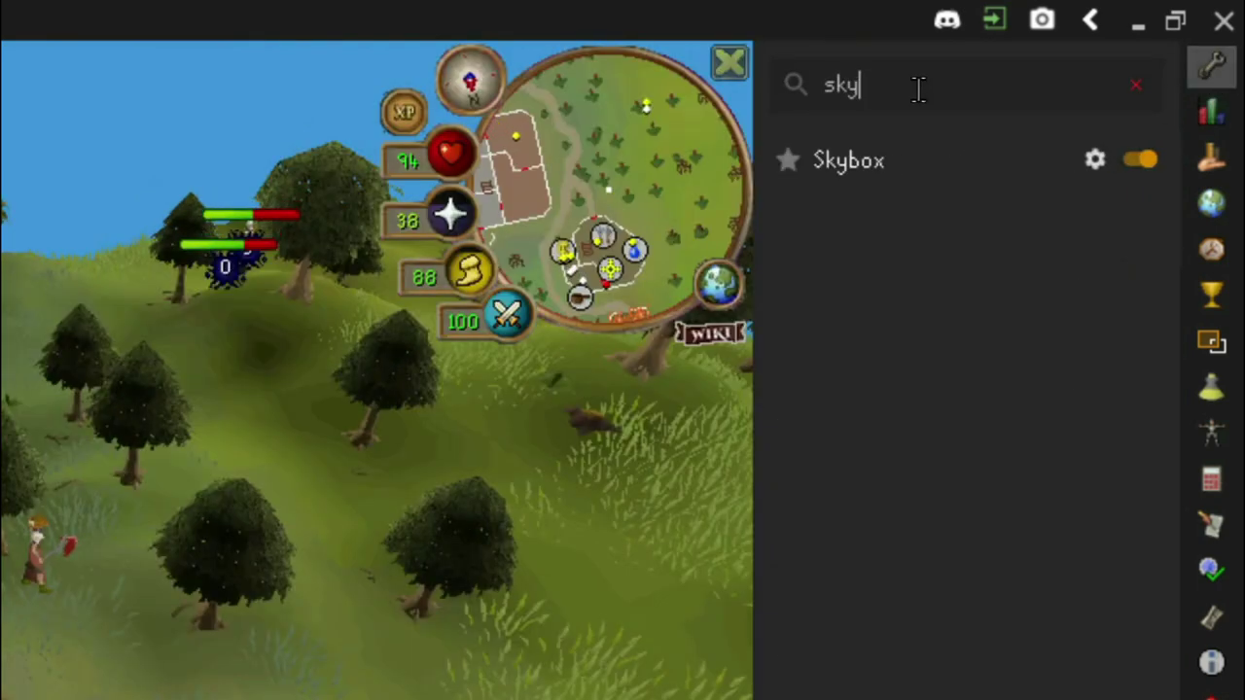
click(1092, 156)
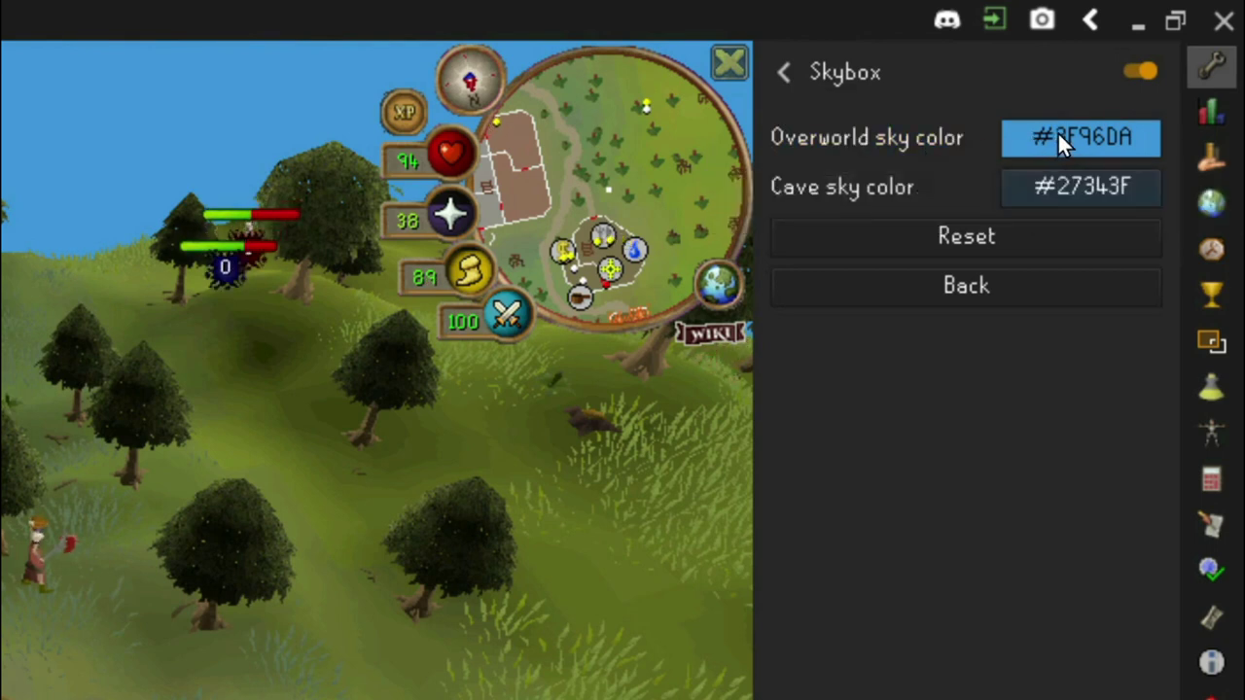
click(1060, 138)
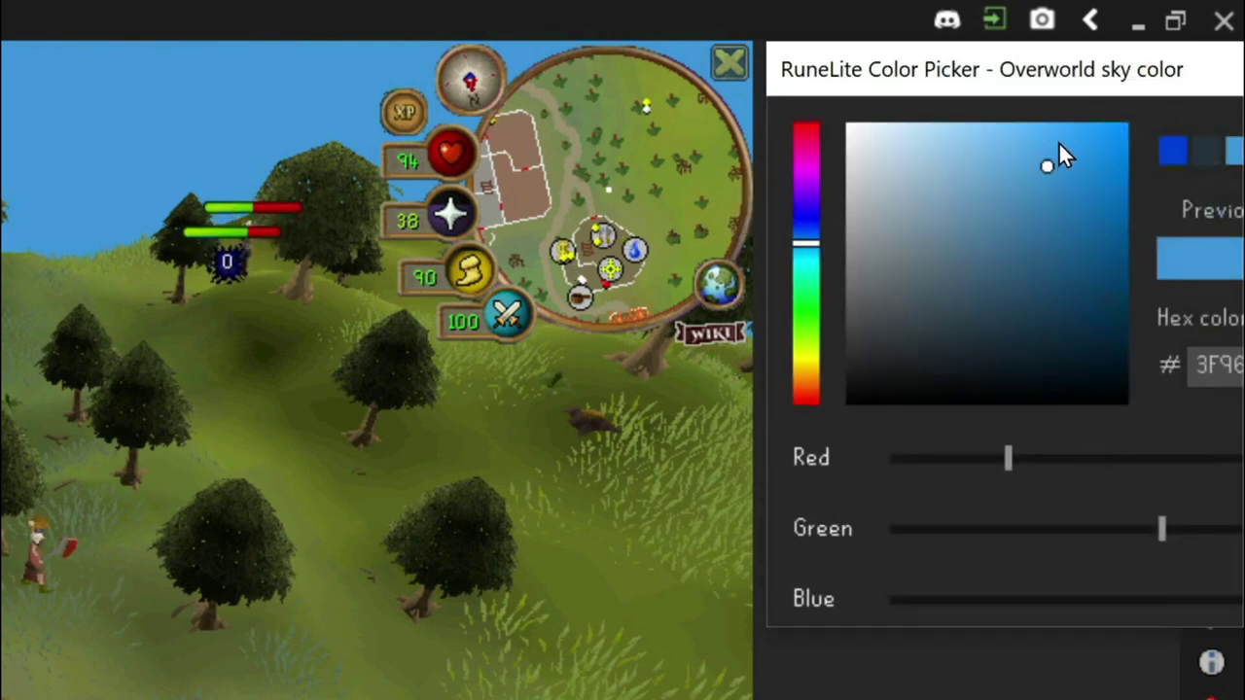
drag(1048, 168, 1043, 389)
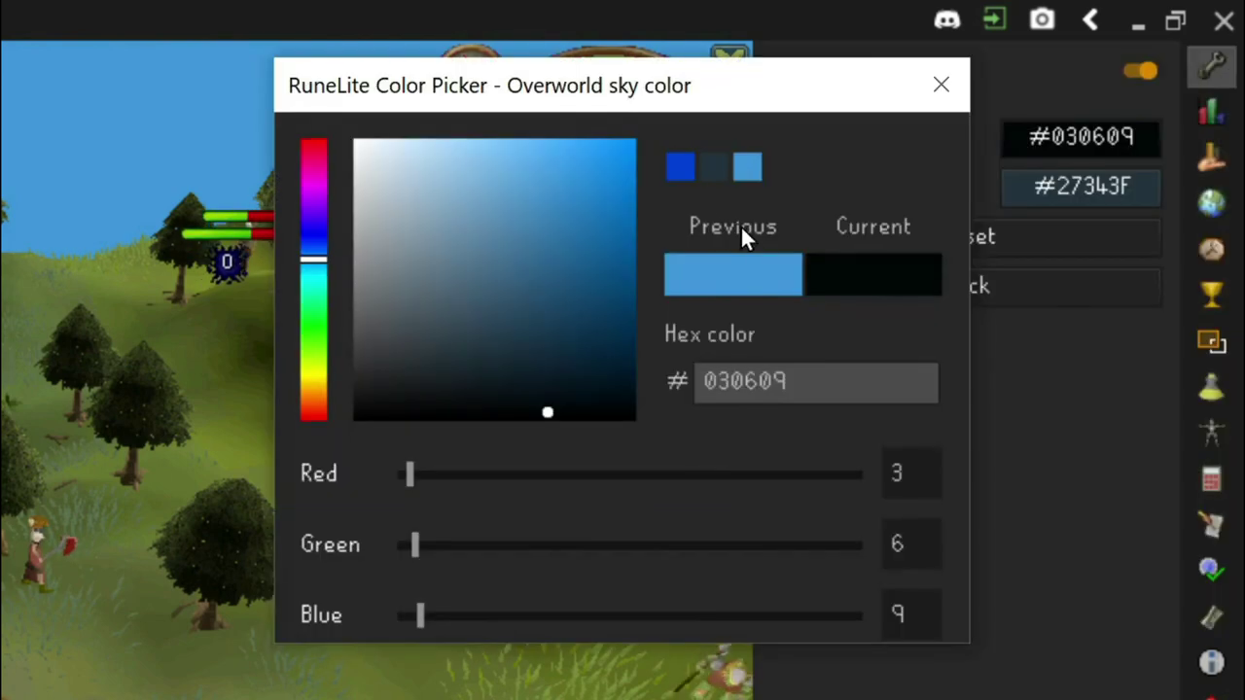
click(940, 84)
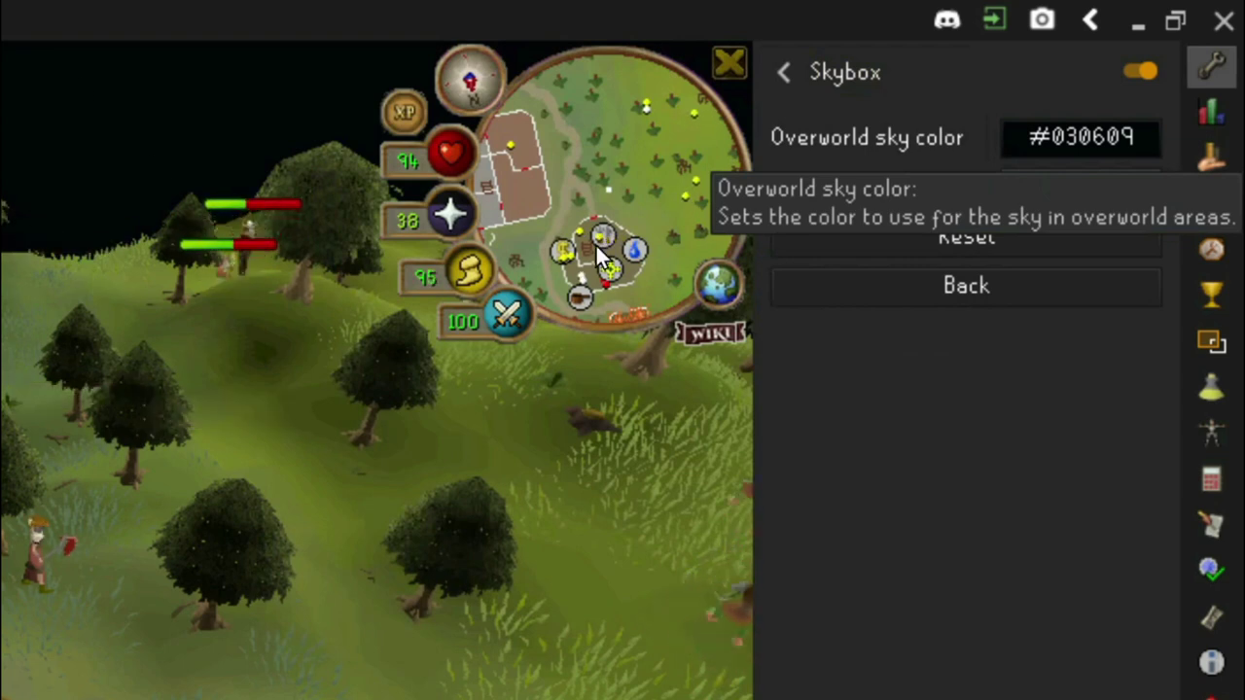
- Reopen the overworld sky colour picker and set the hex colour to 3E7BBA
click(1090, 132)
drag(1089, 132, 1034, 202)
drag(1063, 77, 542, 88)
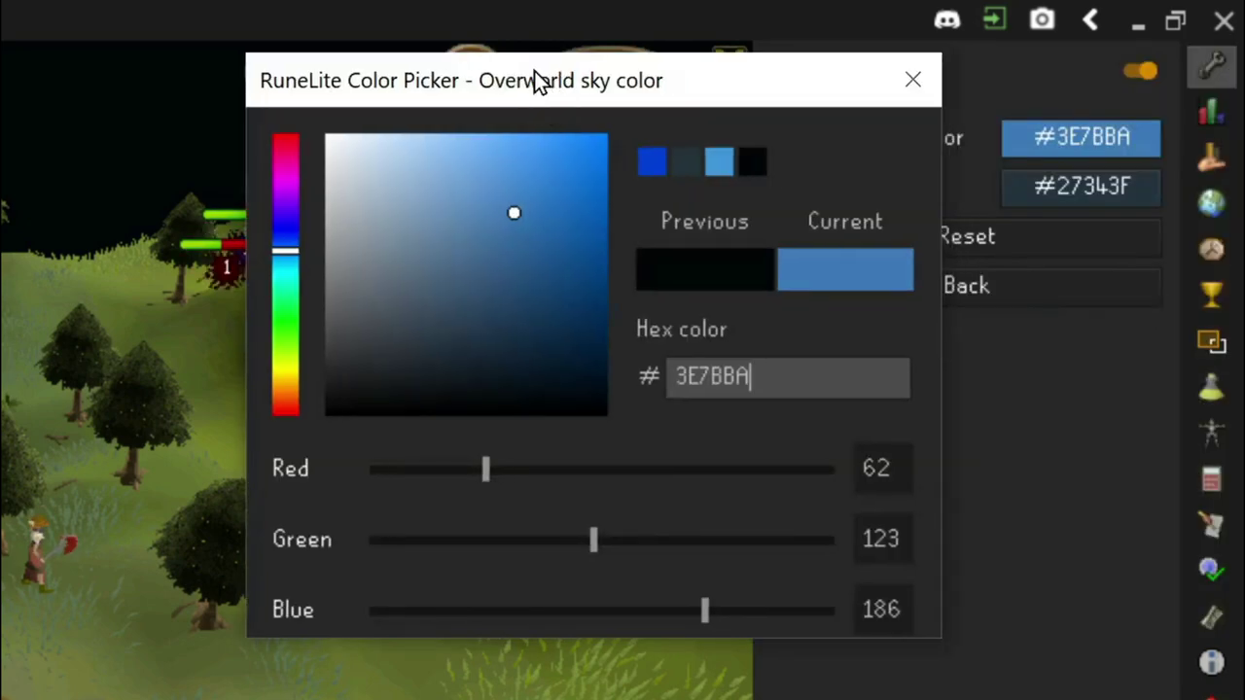
click(751, 390)
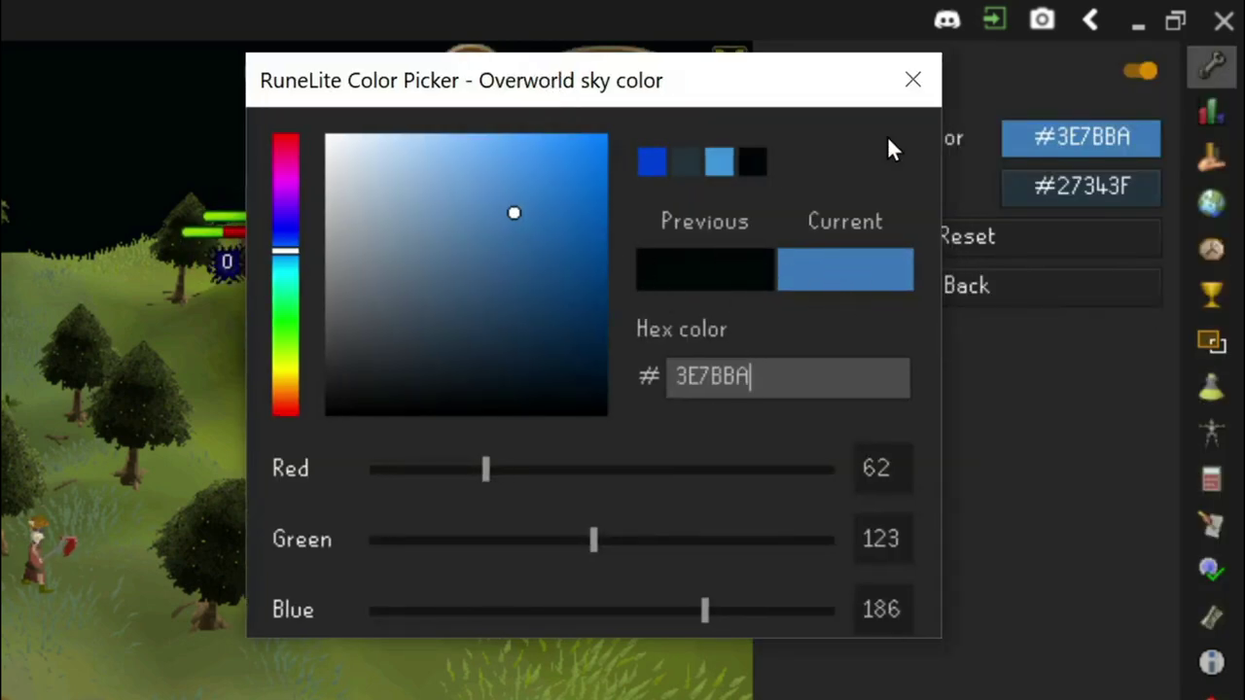
click(915, 80)
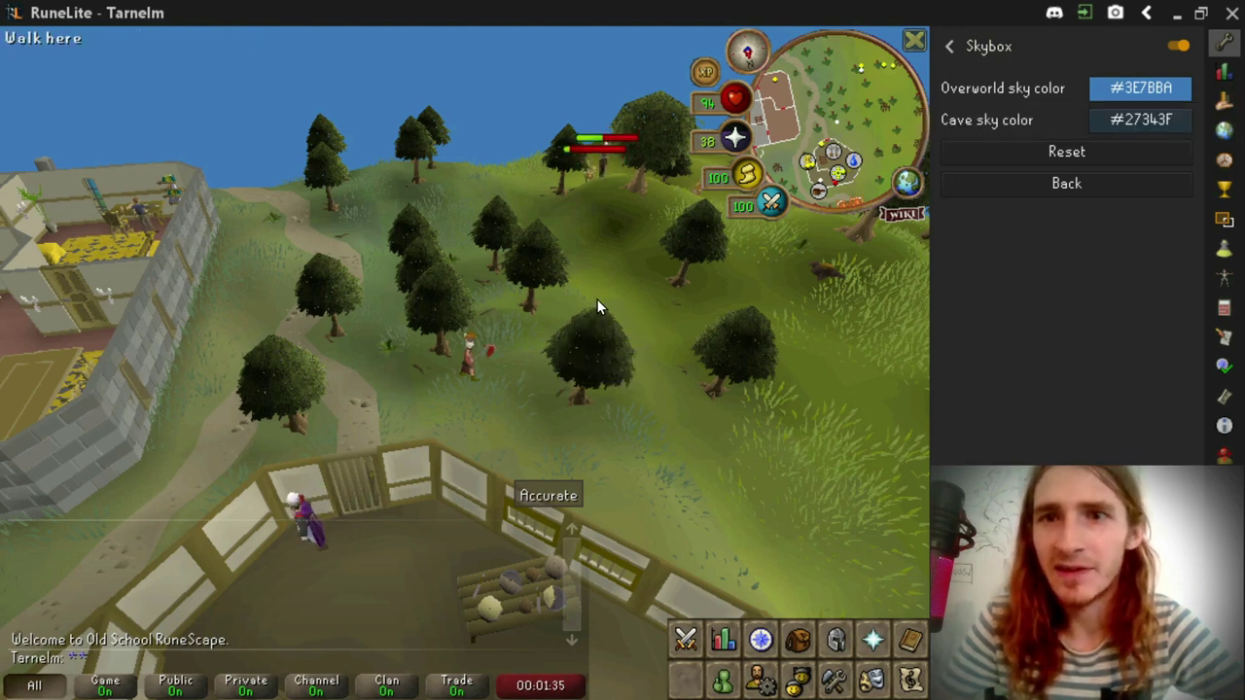
- Search 'gpu' and open the GPU plugin's settings, reviewing draw distance 70 while rotating the camera
click(950, 45)
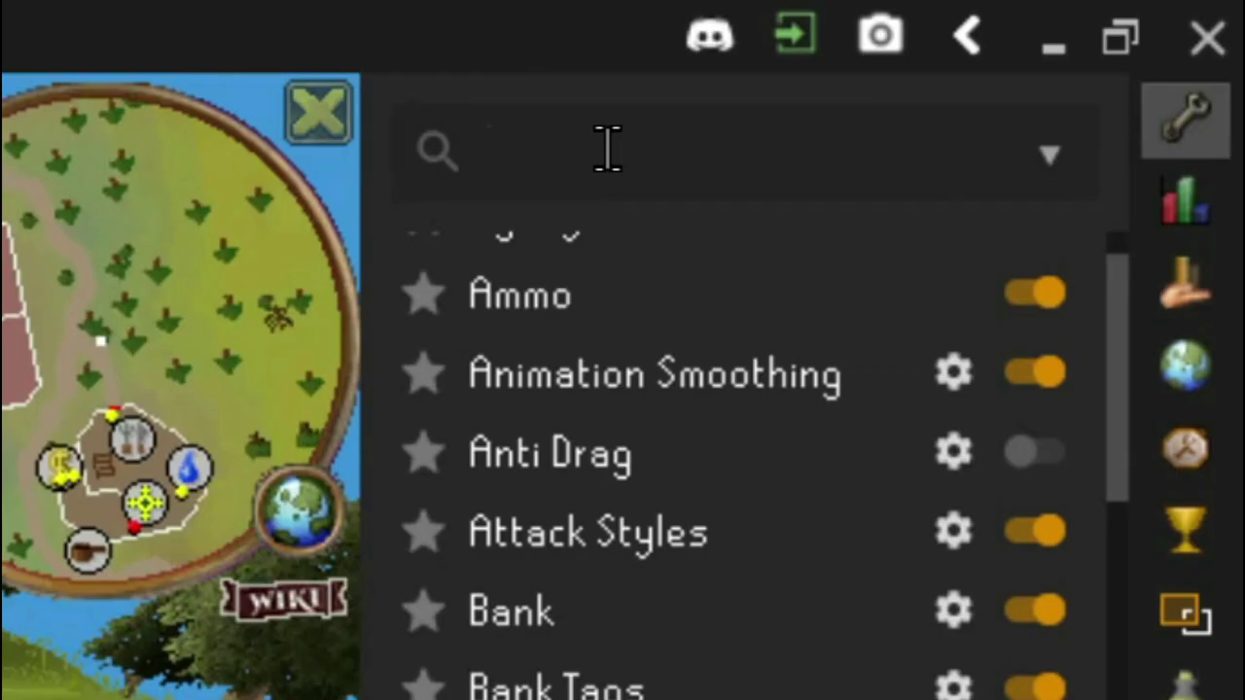
text(gpu)
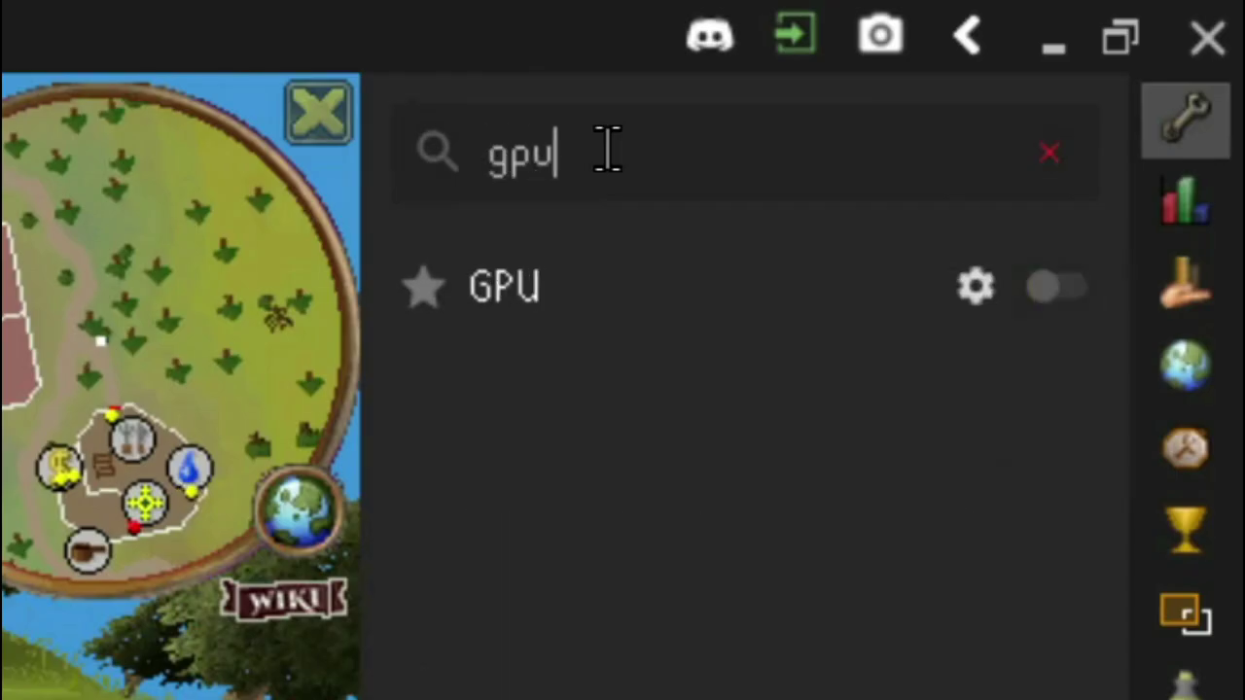
click(976, 288)
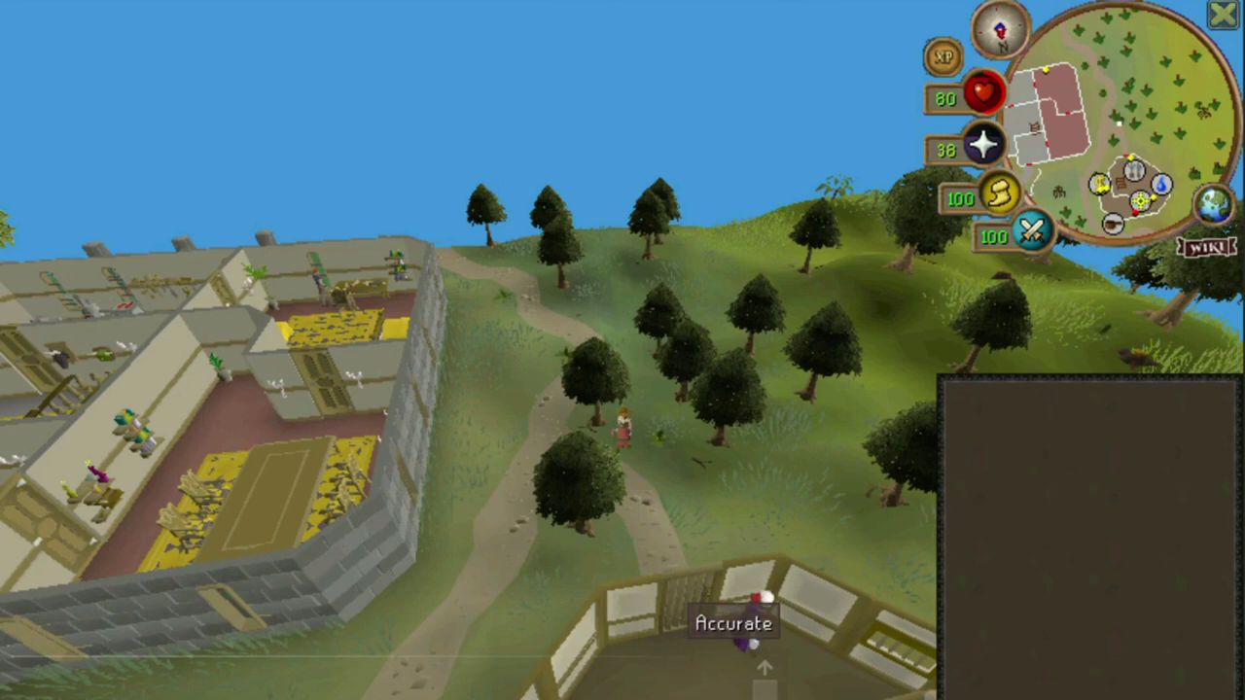
scroll(623, 350, down, 3)
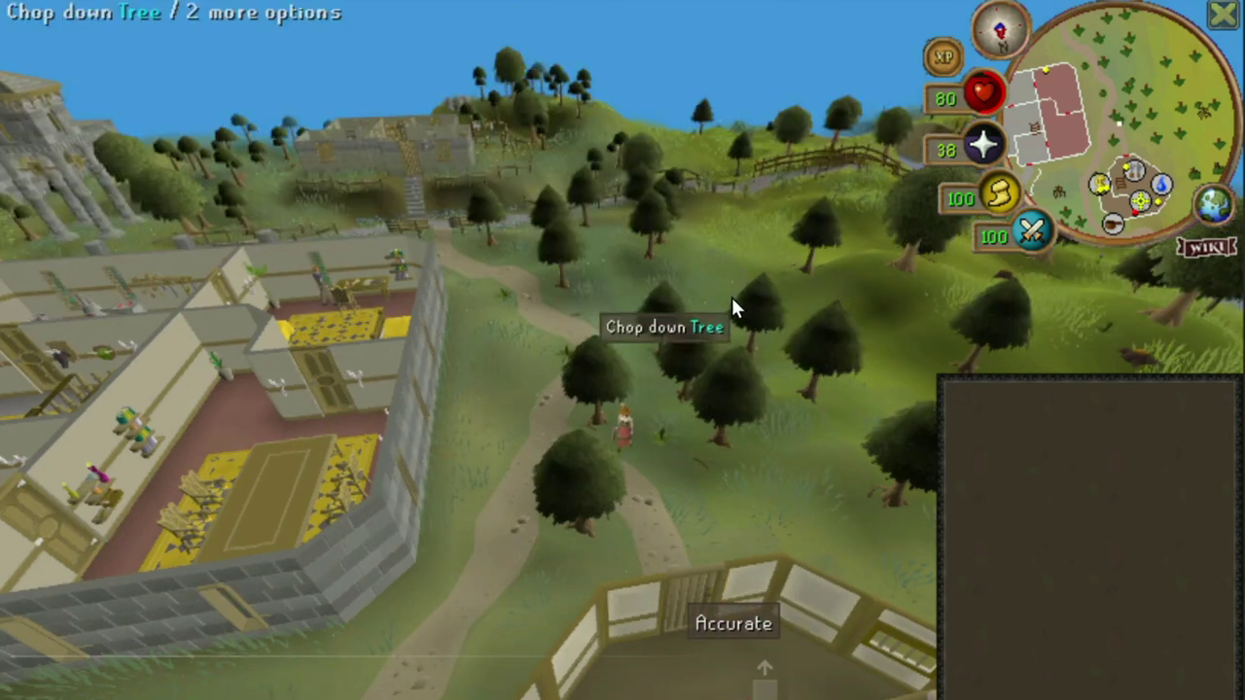
key(Left)
key(Left)
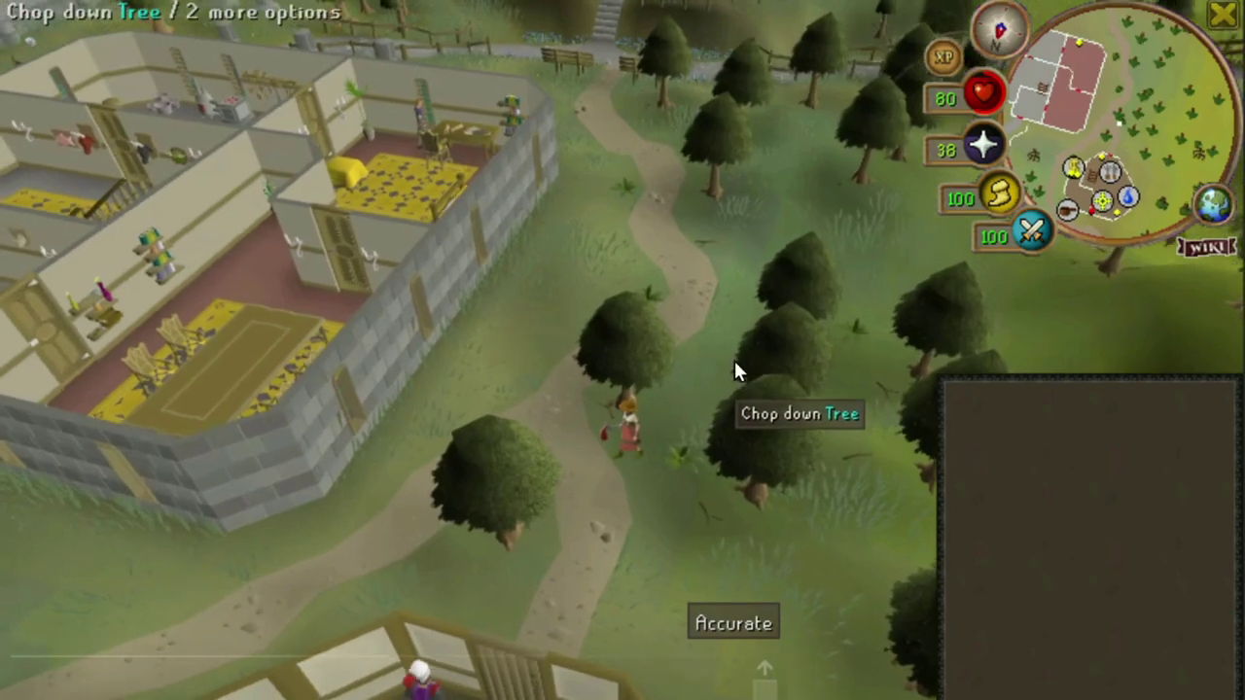
scroll(731, 312, up, 5)
key(Left)
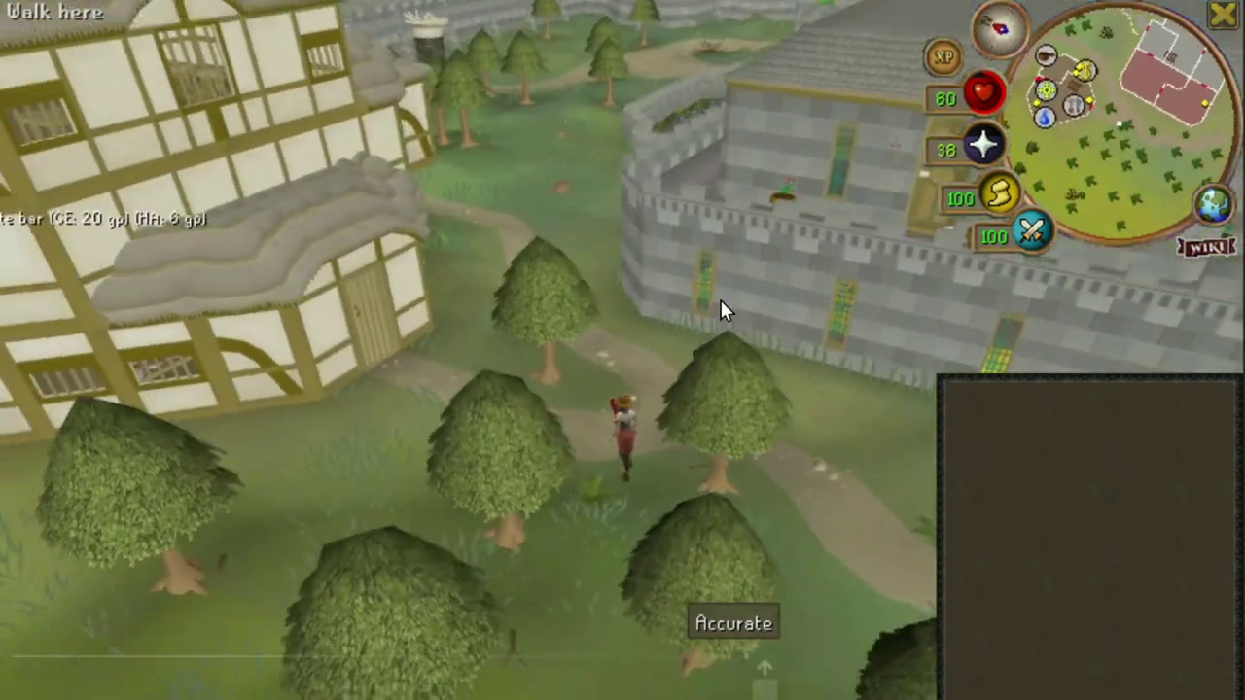
scroll(583, 291, down, 5)
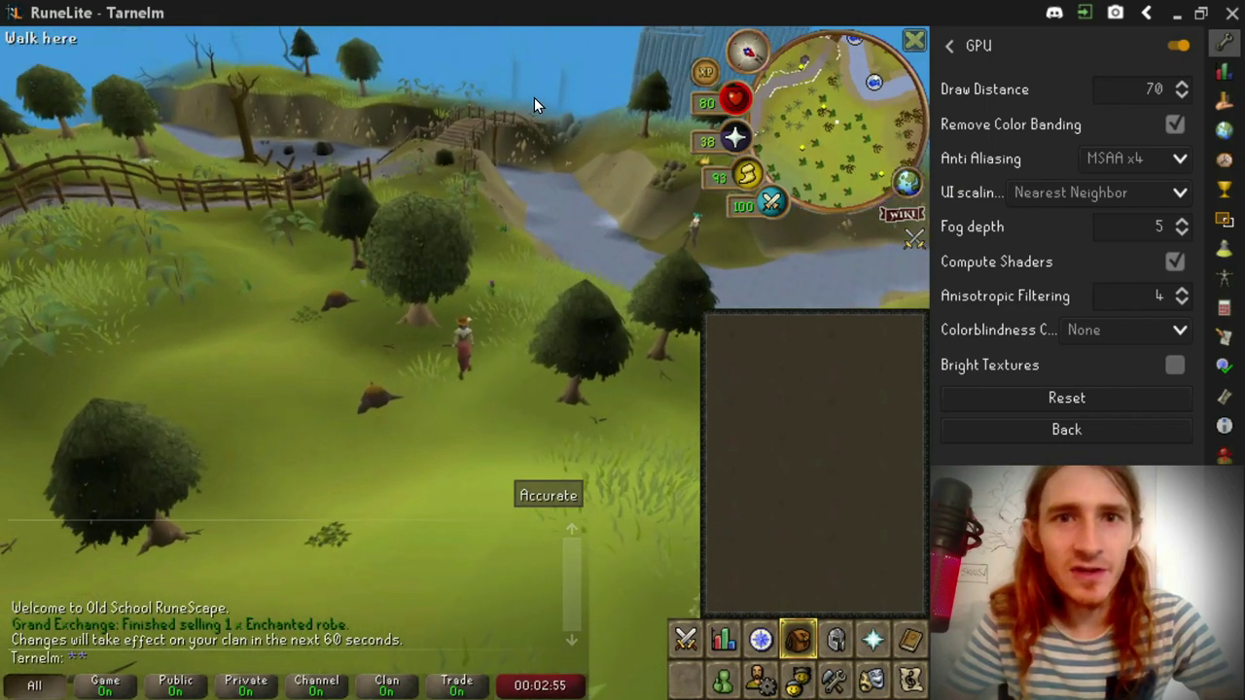
- Walk the character up the hill toward the castle while rotating the camera toward the tower
key(Left)
key(Left)
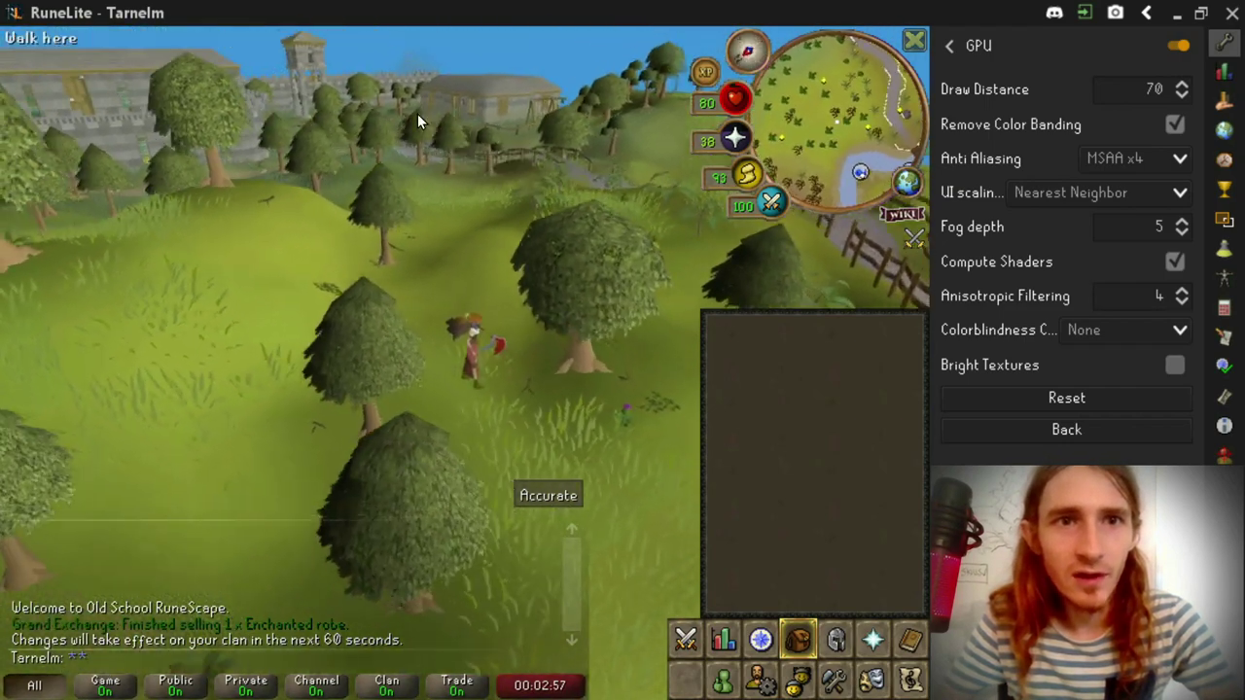
click(288, 43)
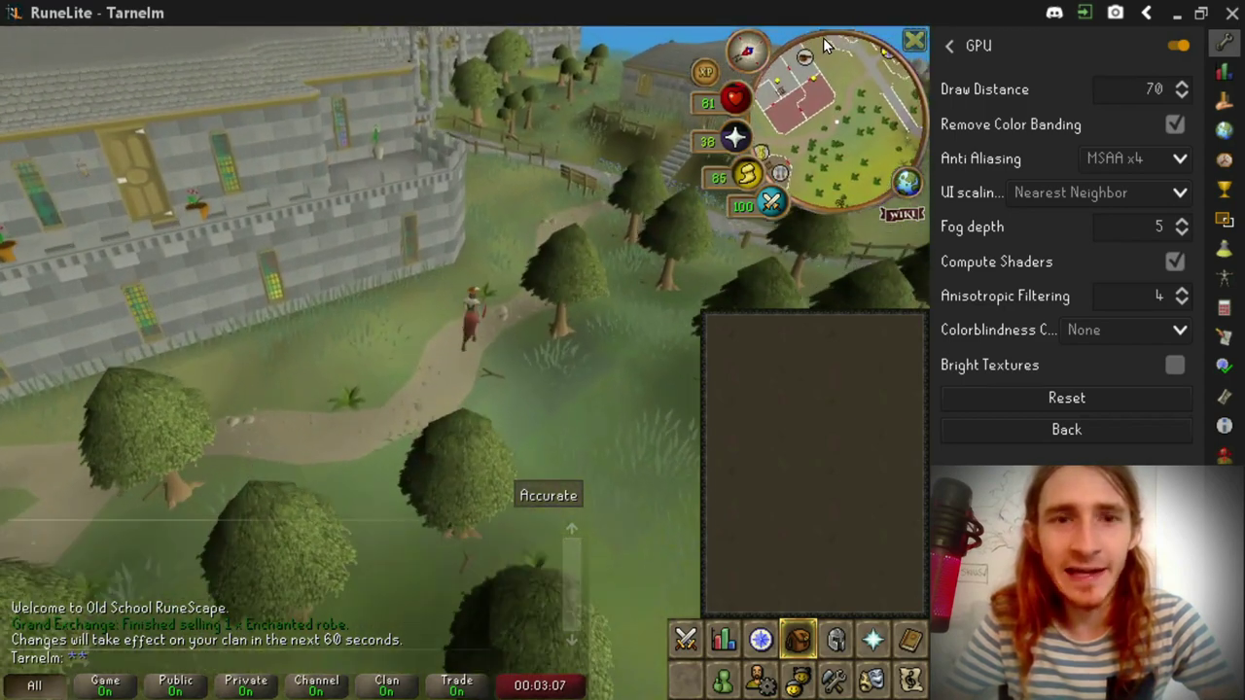
key(Left)
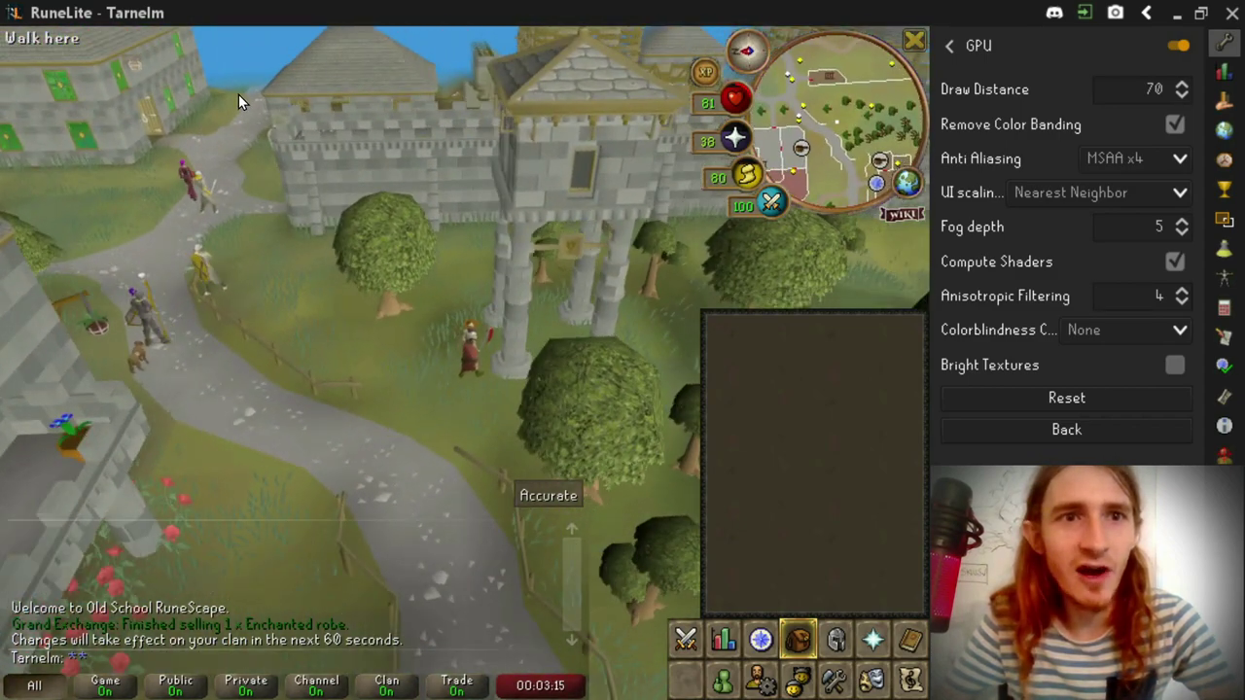
key(Right)
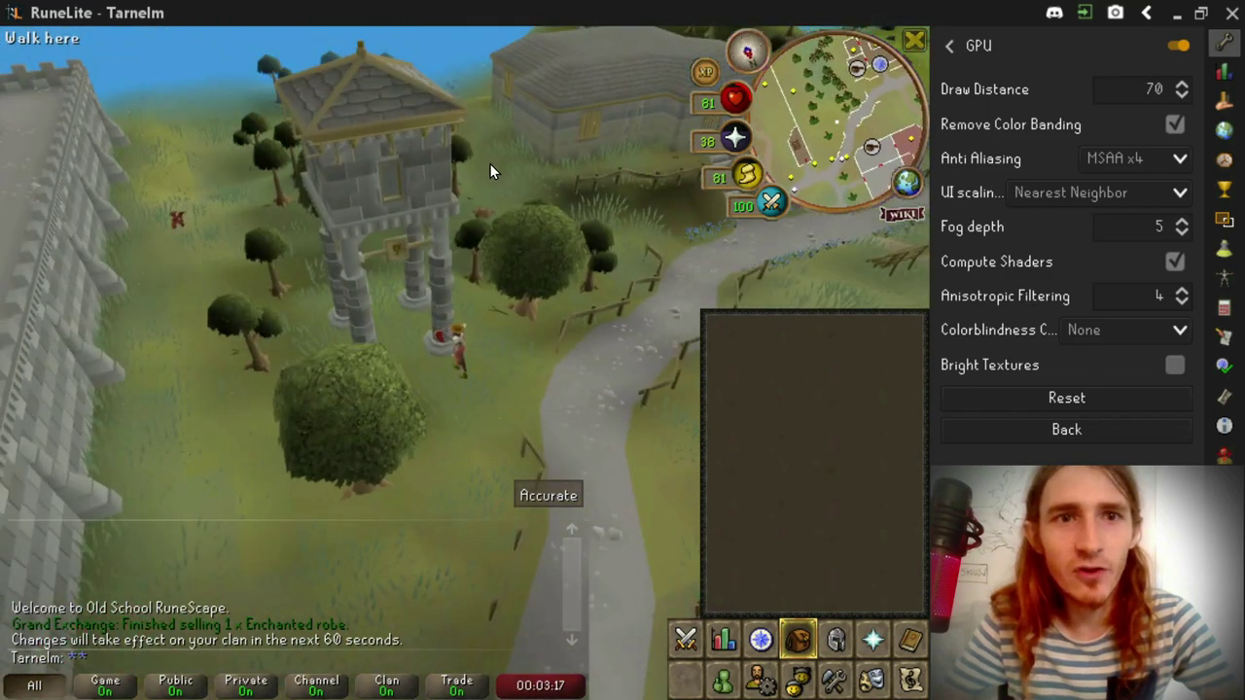
key(Right)
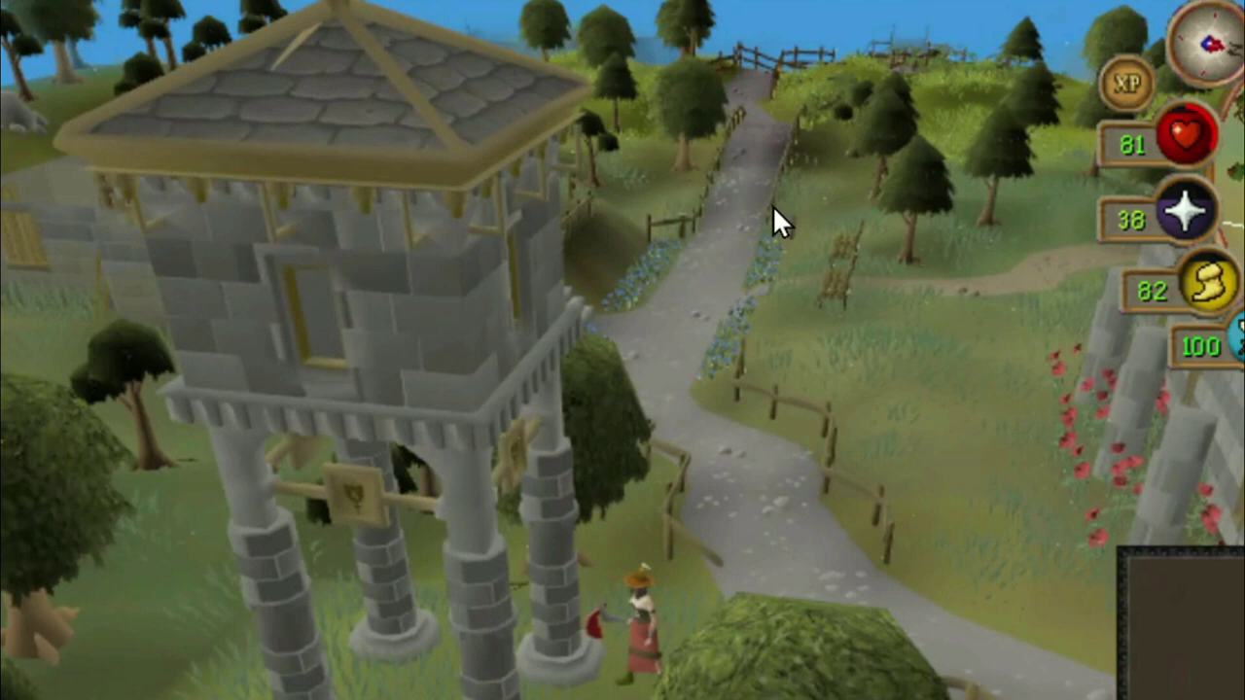
- Check the right-click actions on a tree and several distant ground spots, then turn the camera
right_click(926, 204)
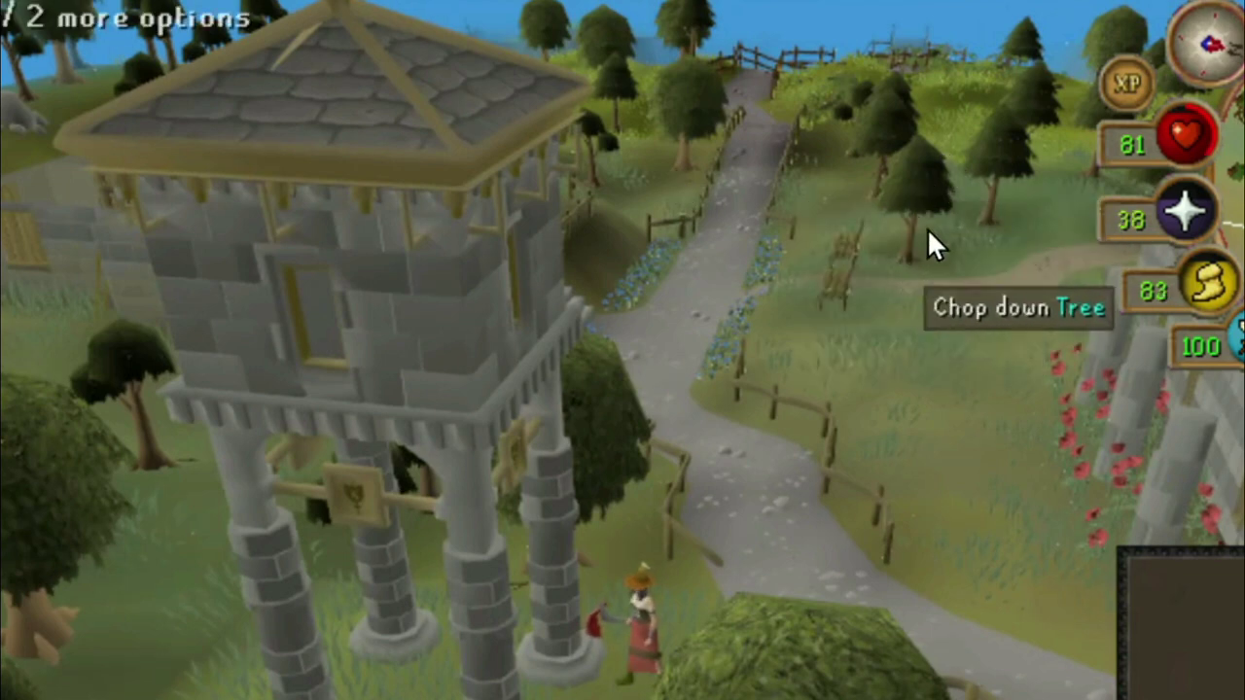
right_click(695, 109)
right_click(678, 24)
right_click(624, 94)
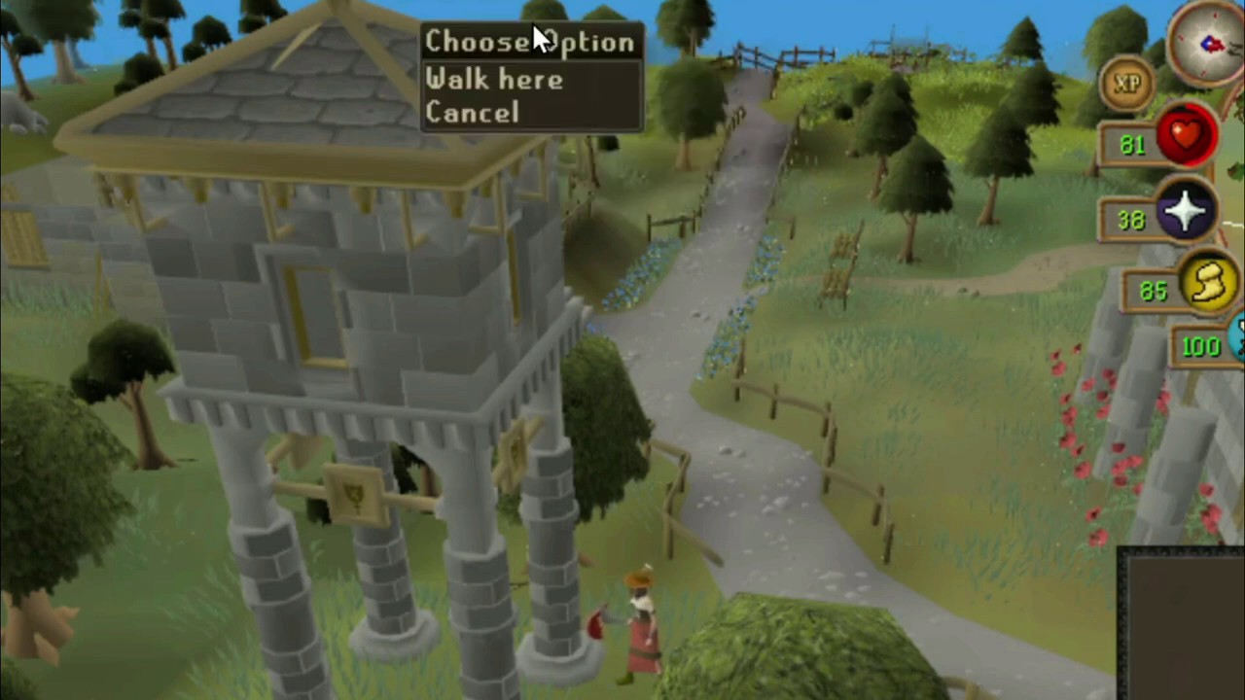
right_click(693, 23)
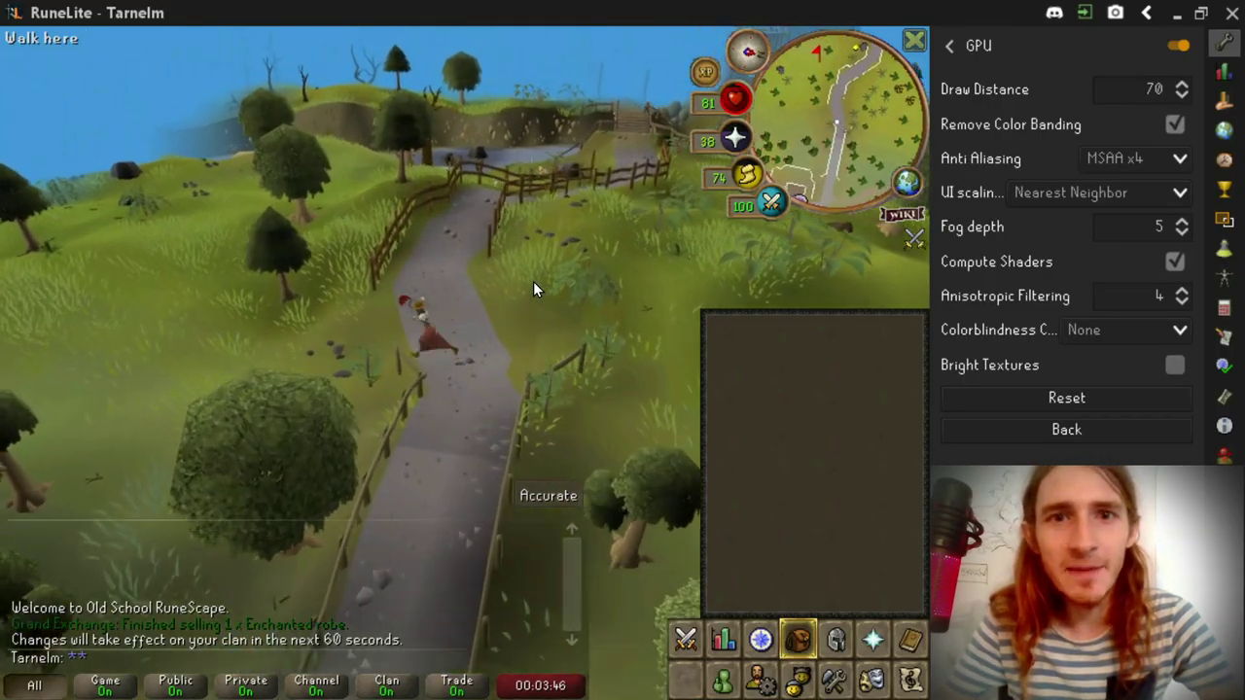
key(Right)
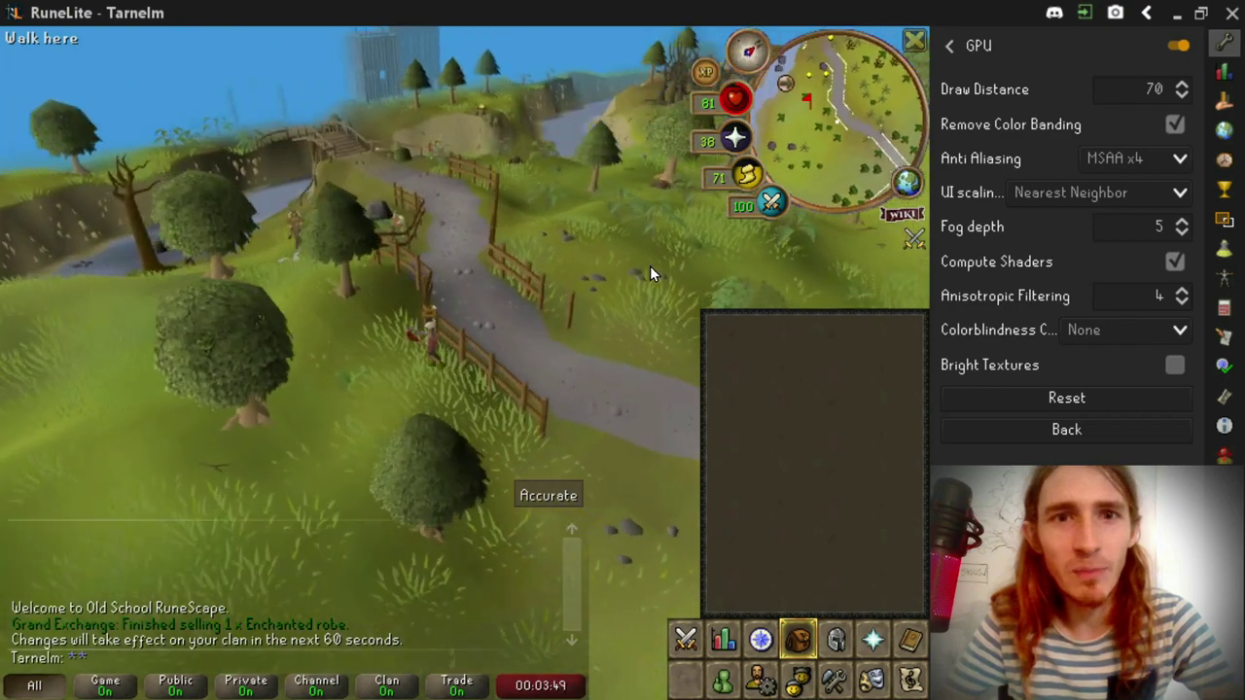
key(Right)
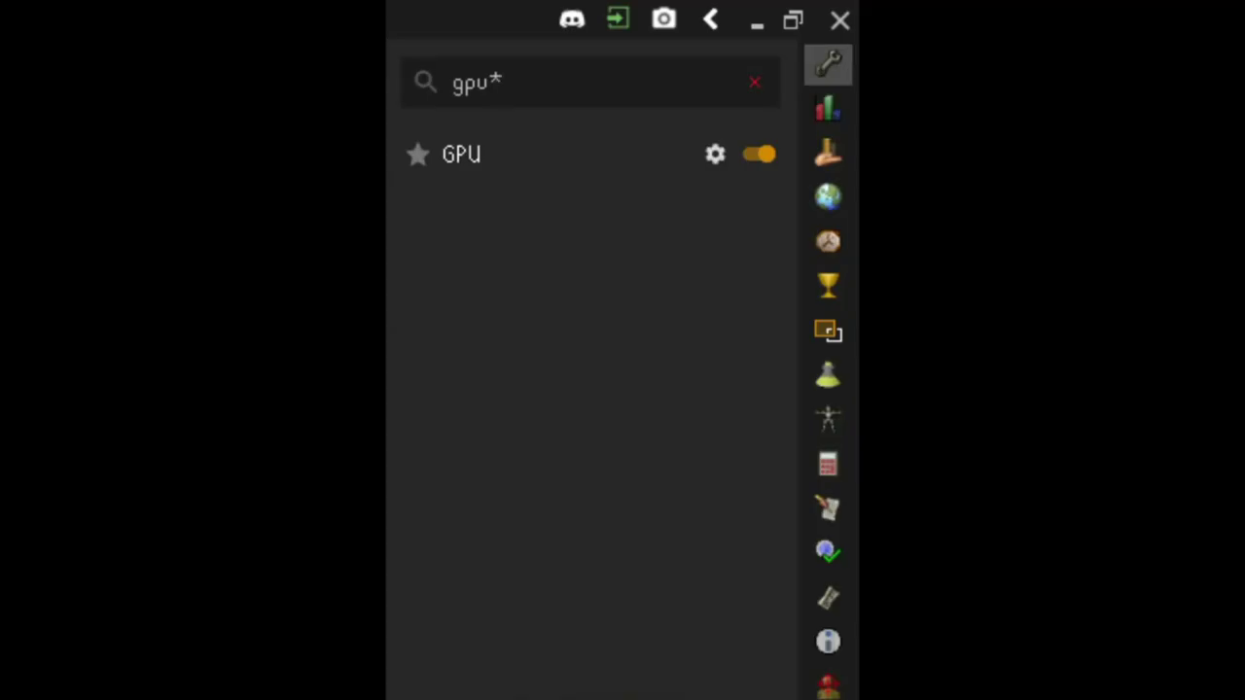
- Clear the 'gpu' search, scroll through the Plugin Hub's installed plugins, and return to the plugin list
key(BackSpace)
key(BackSpace)
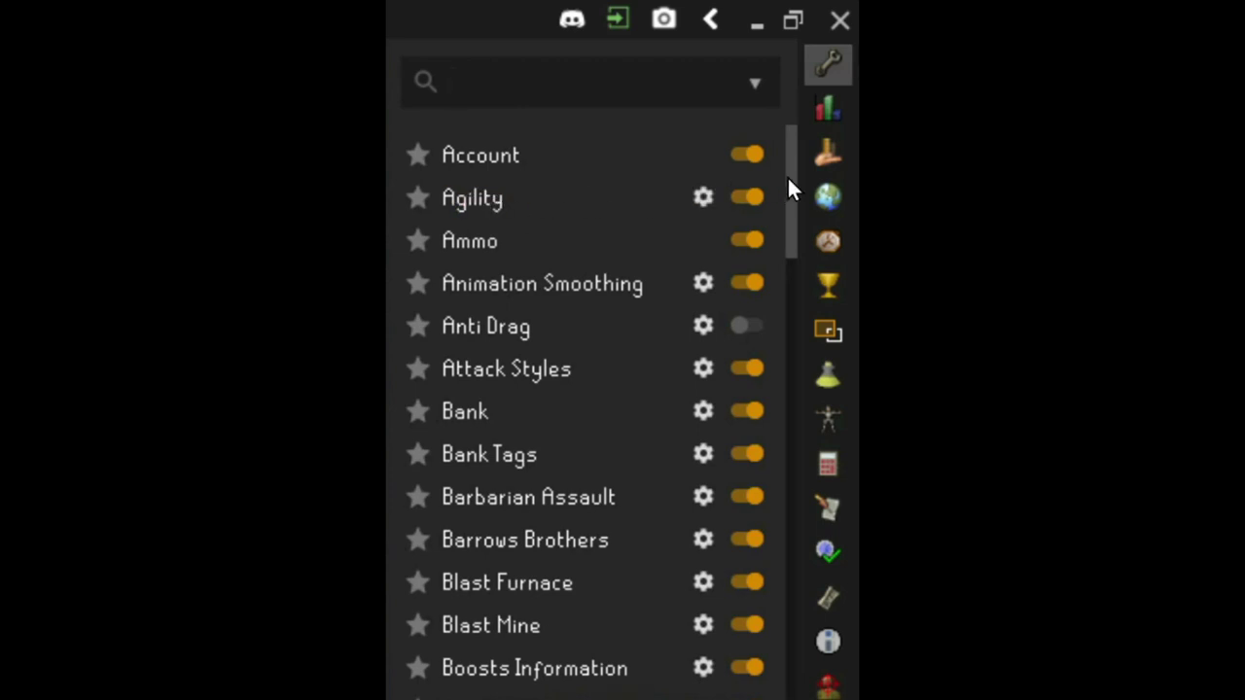
drag(793, 177, 767, 137)
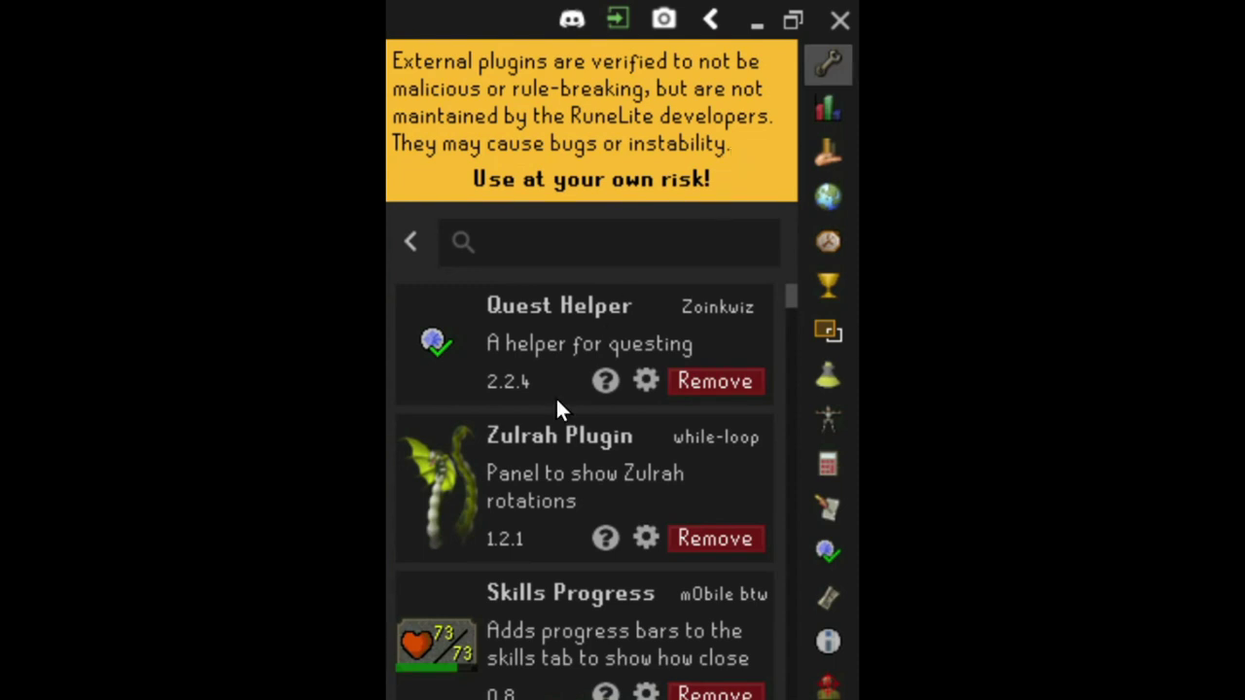
scroll(507, 340, down, 2)
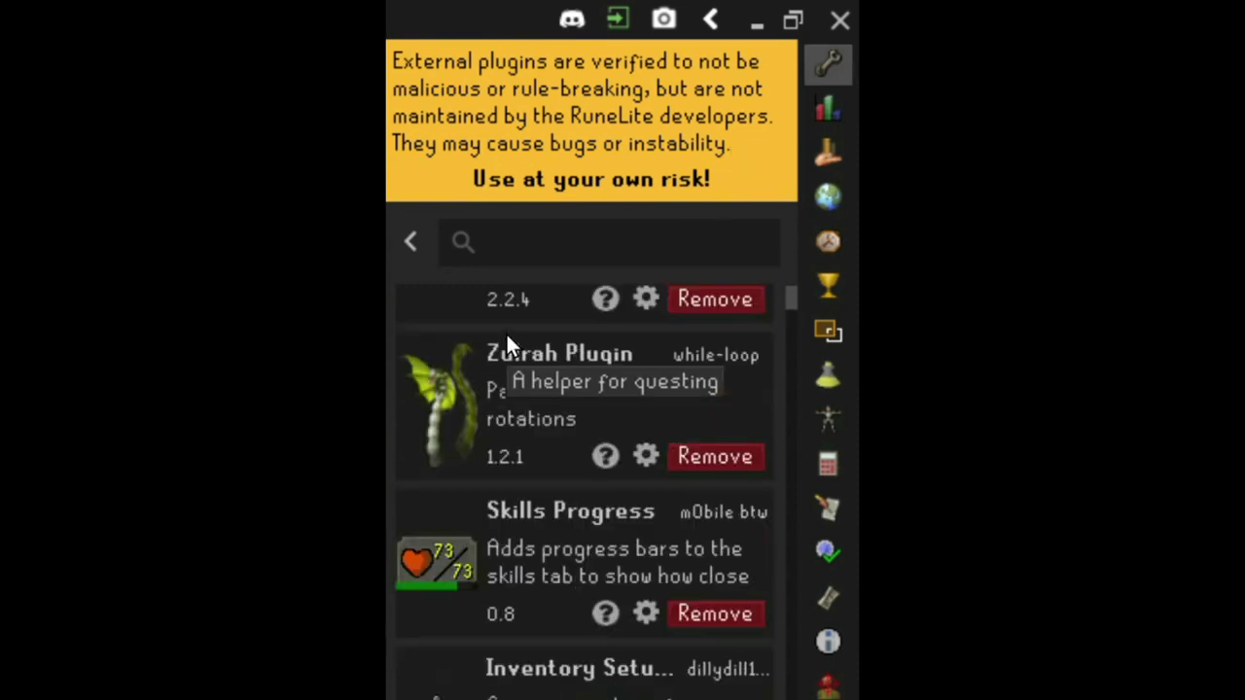
scroll(505, 332, down, 4)
scroll(534, 568, up, 6)
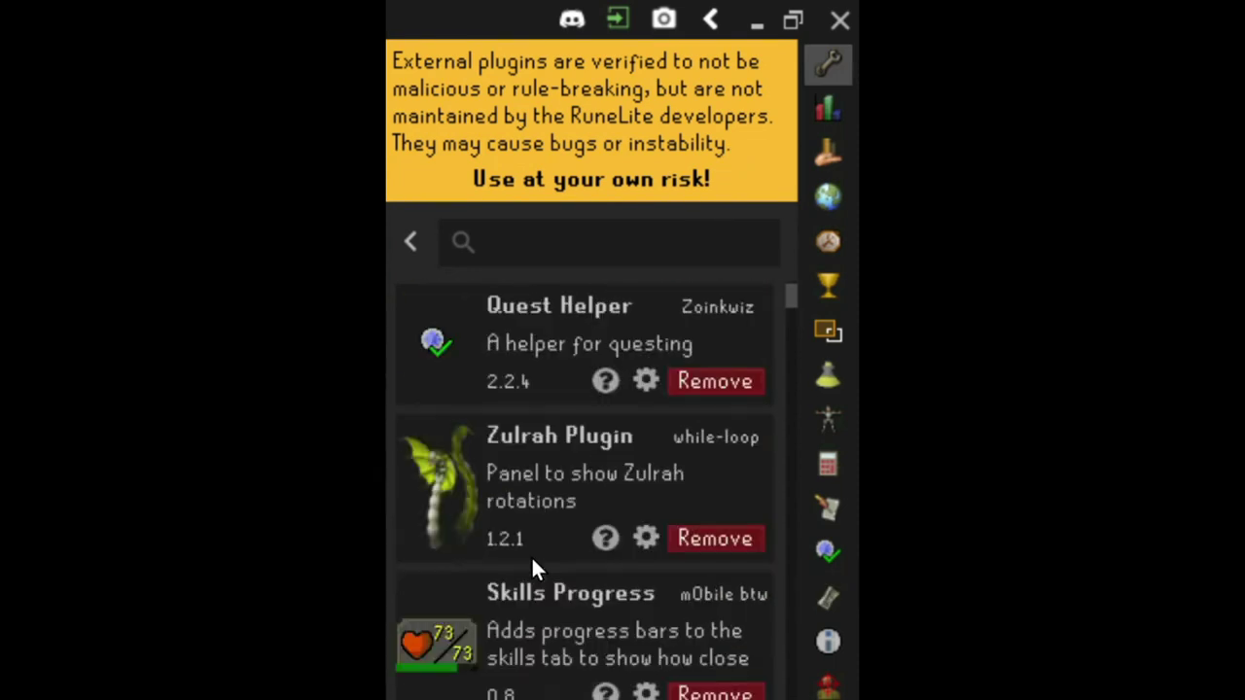
scroll(537, 526, down, 2)
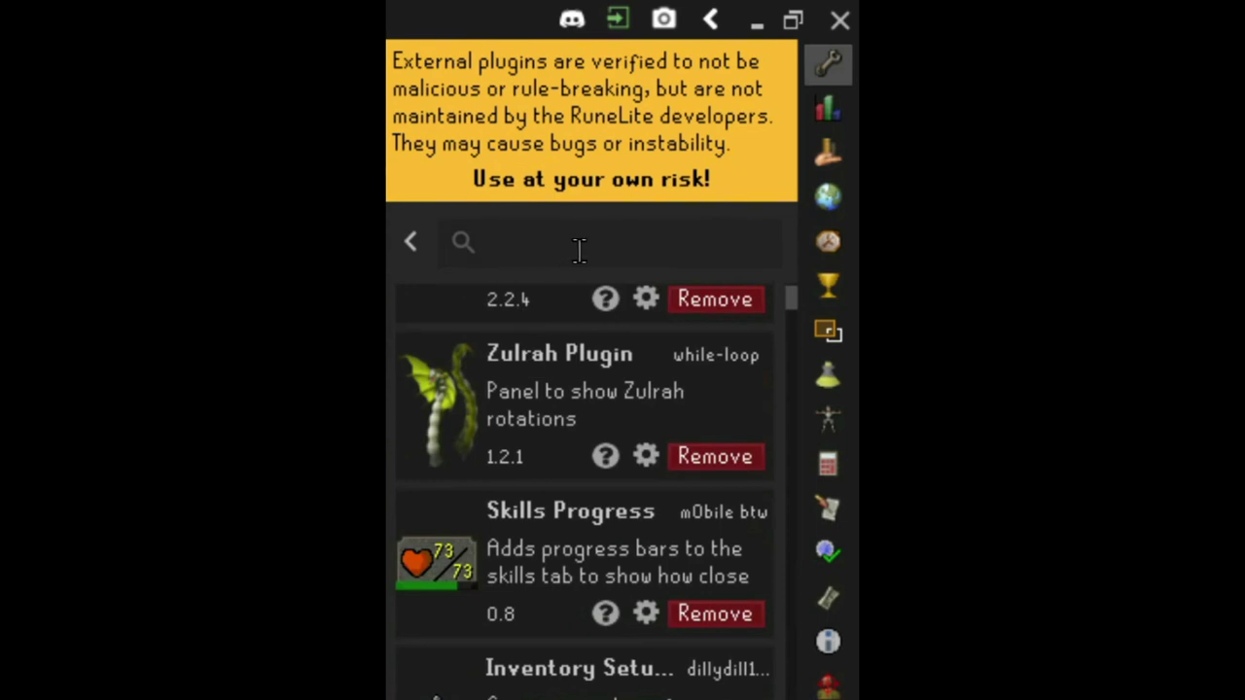
scroll(567, 544, down, 15)
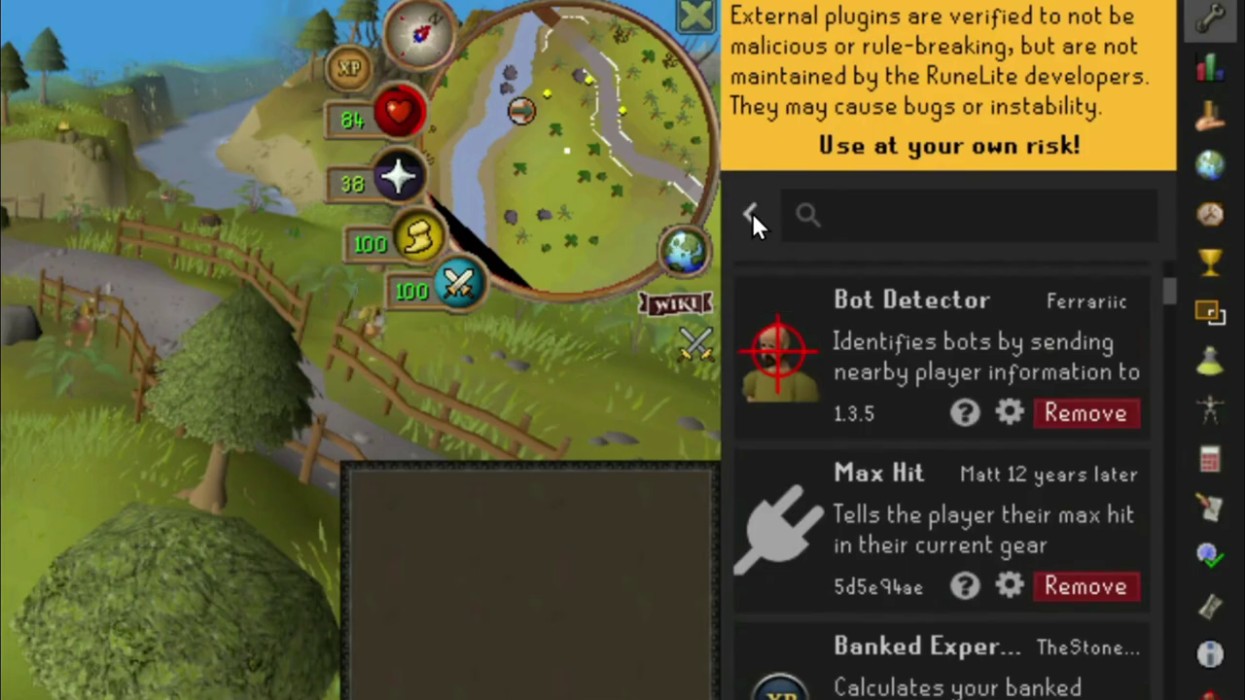
click(409, 243)
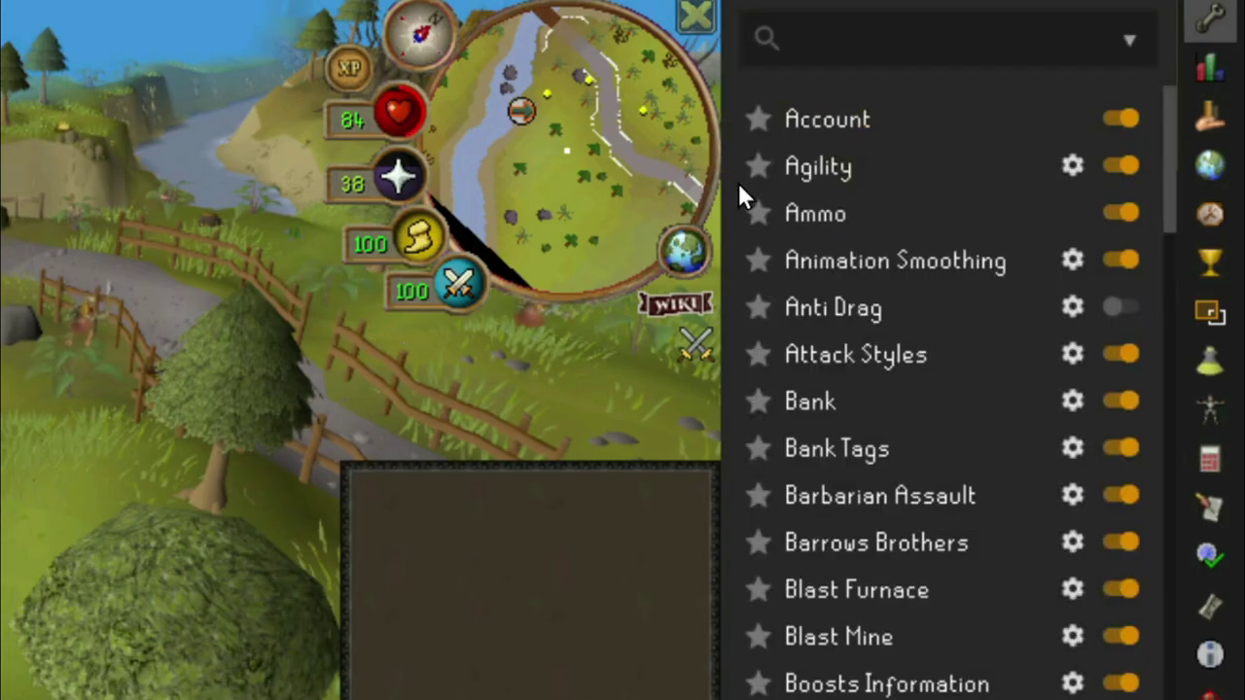
scroll(968, 486, down, 10)
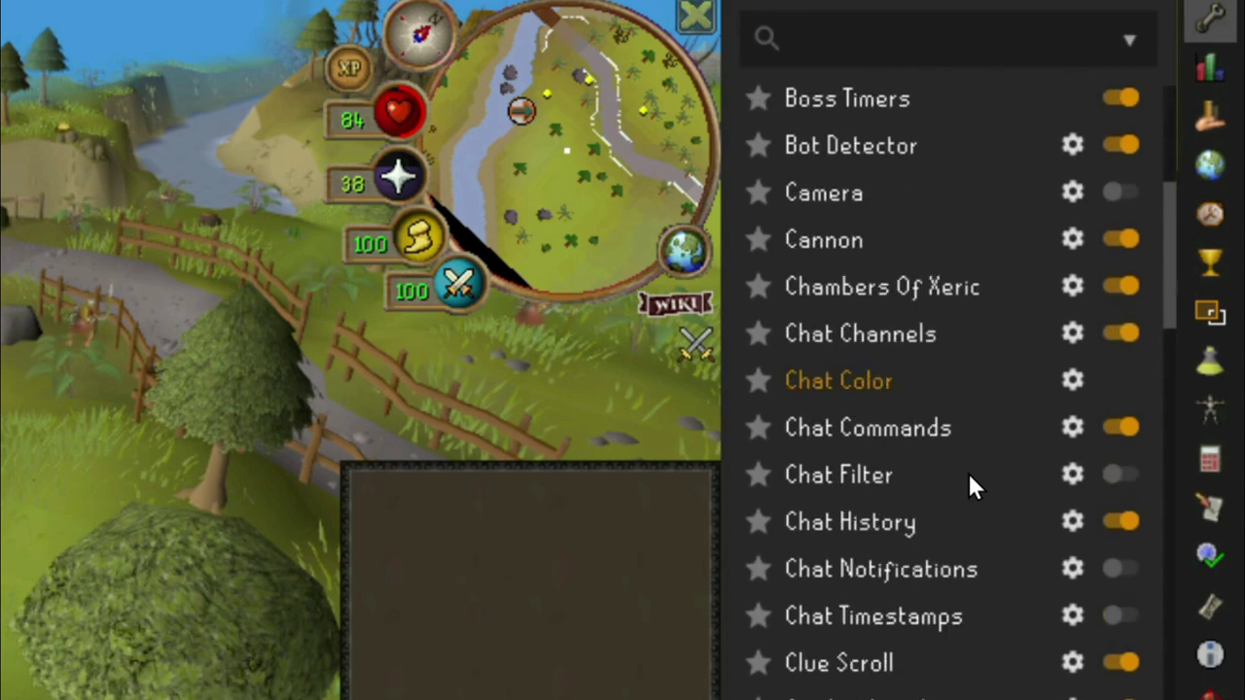
scroll(968, 473, down, 15)
scroll(968, 473, down, 10)
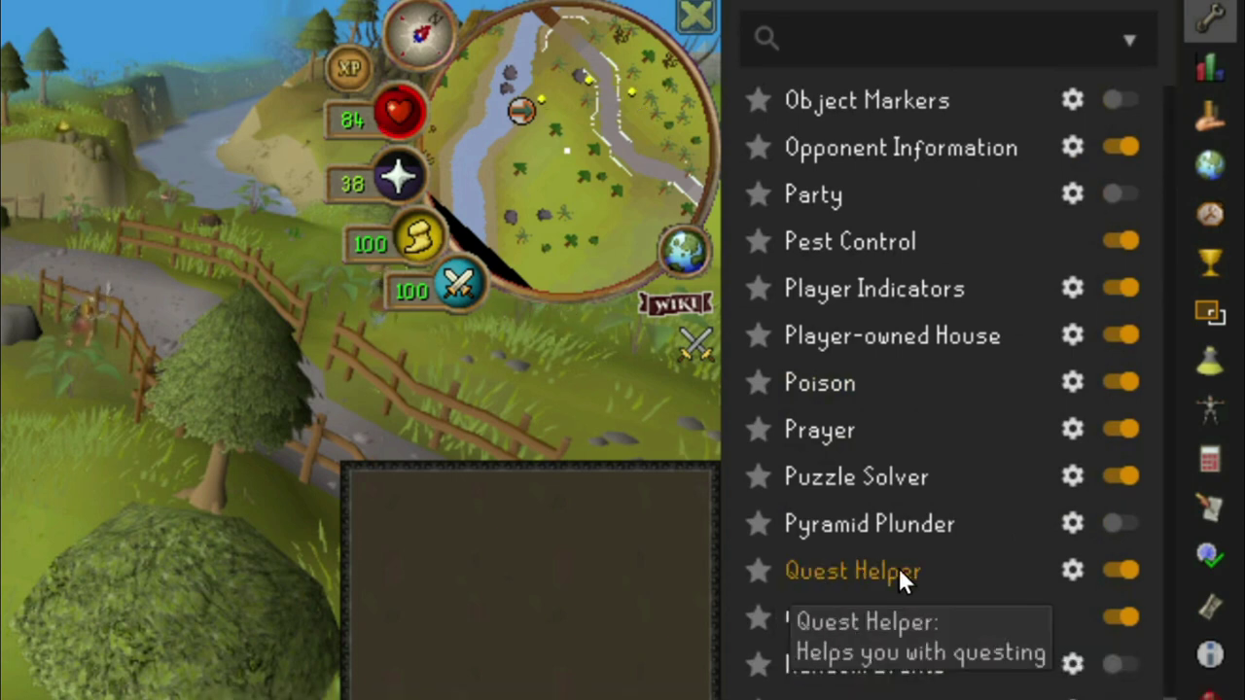
click(1073, 570)
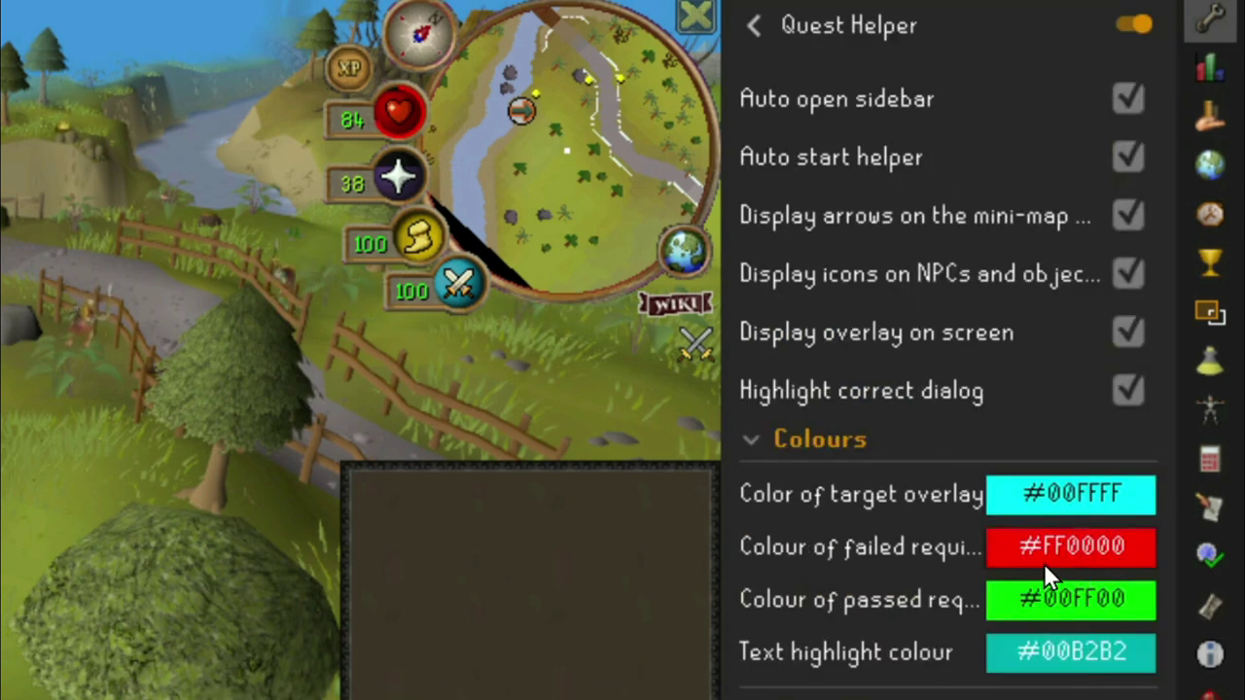
click(756, 21)
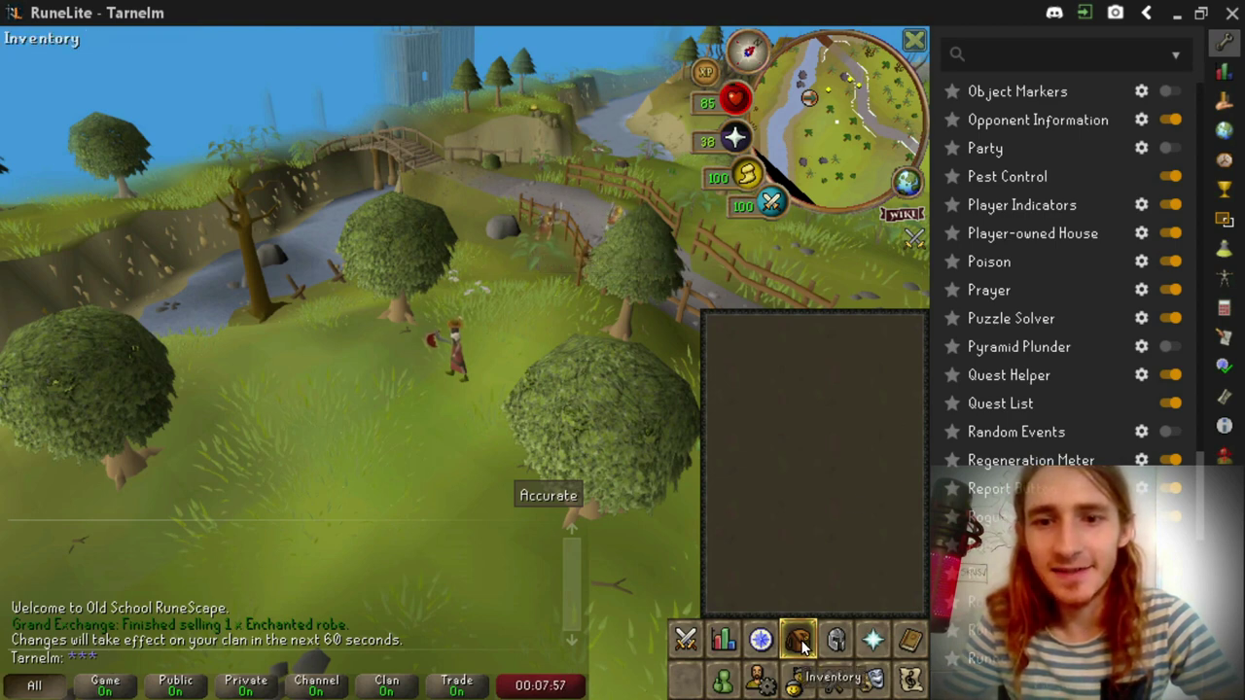
- Glance at the worn equipment, then walk the character across the map to a busy spot
click(835, 639)
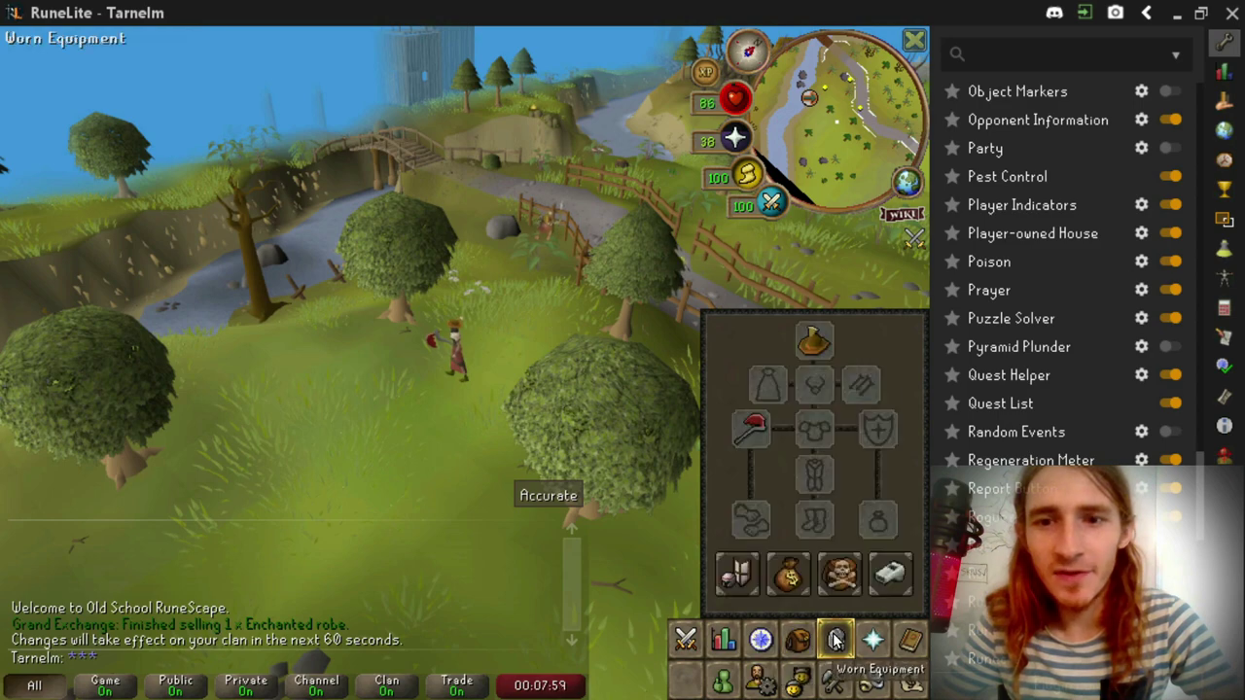
click(793, 650)
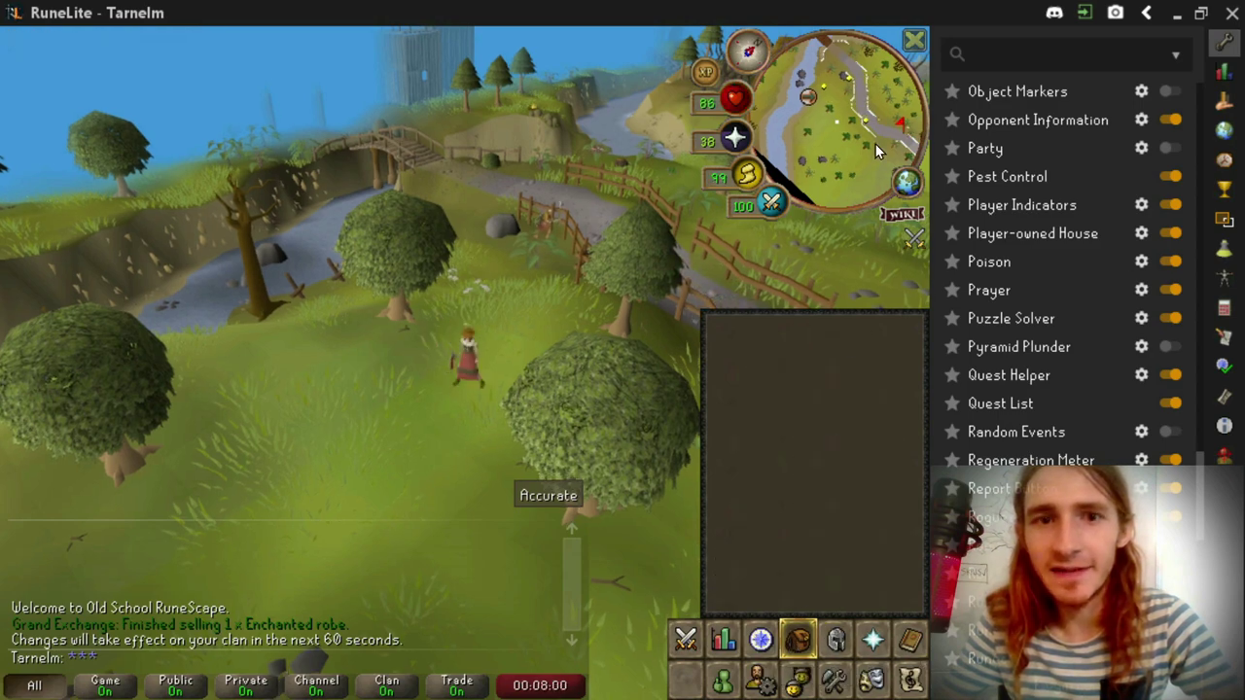
key(Right)
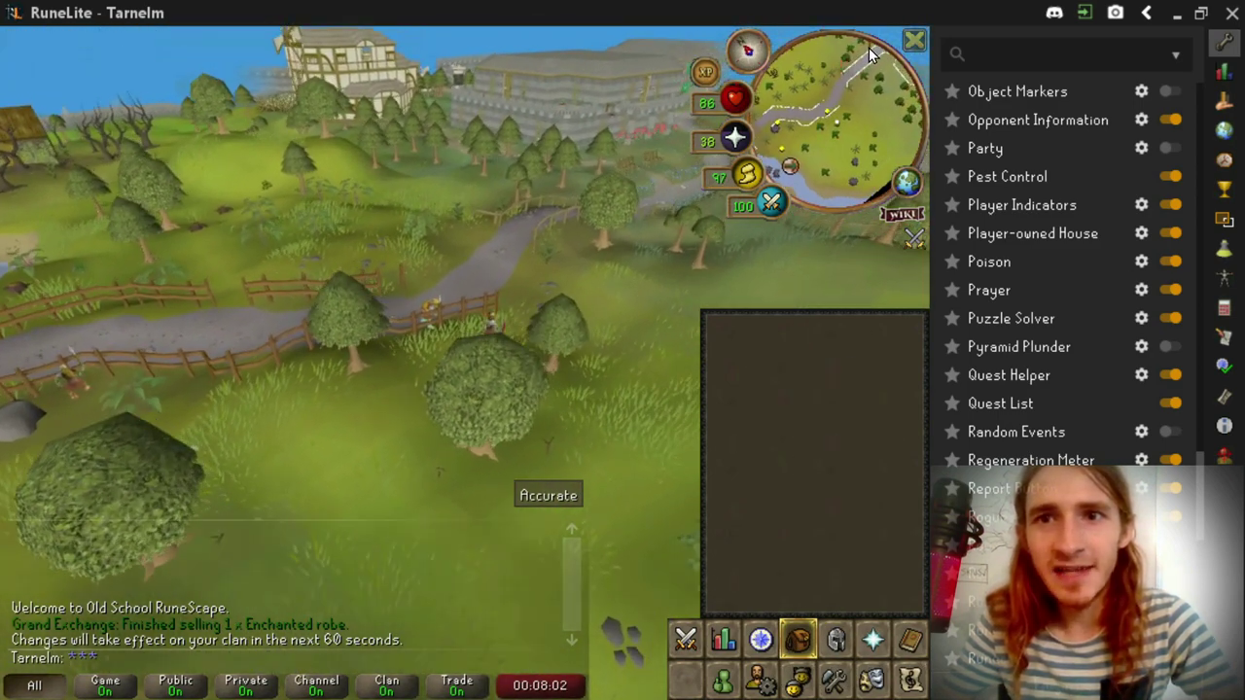
click(868, 48)
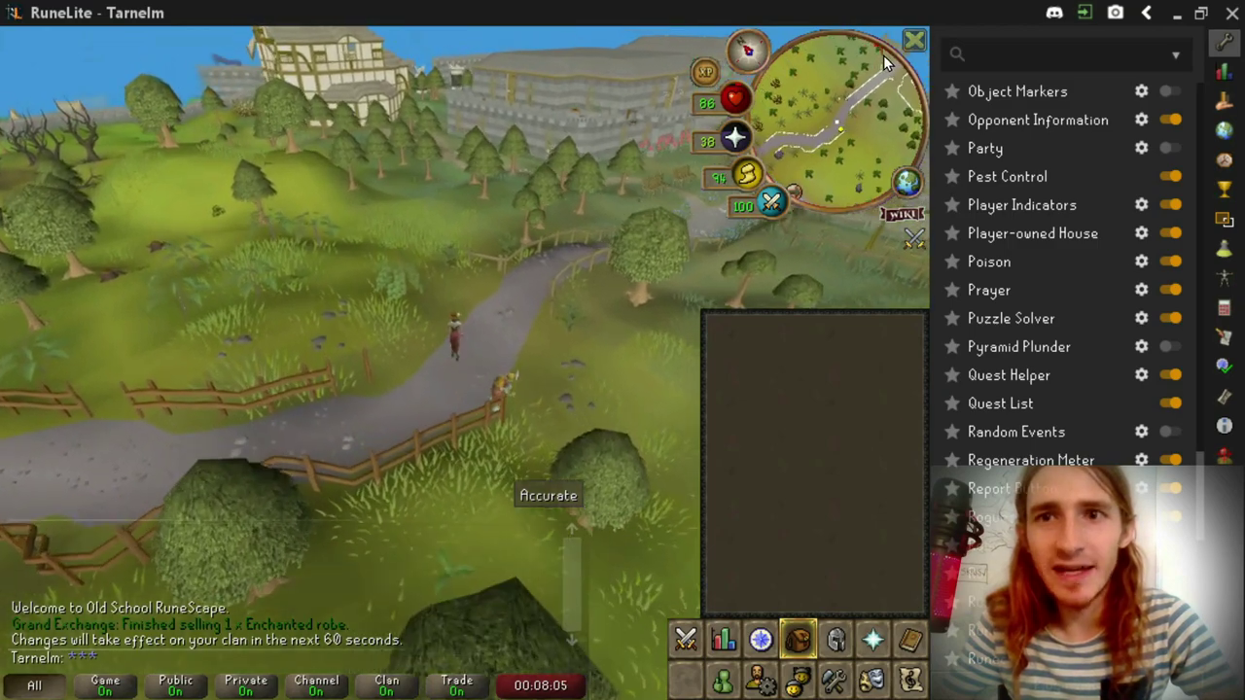
click(884, 56)
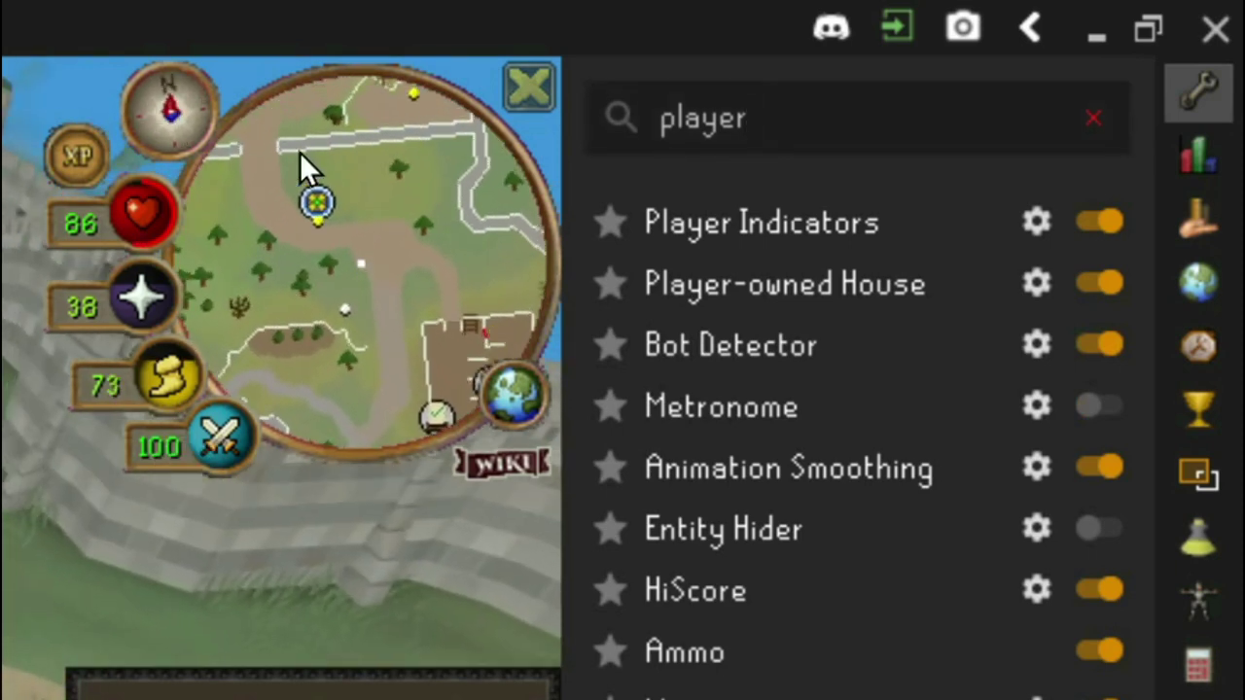
click(276, 110)
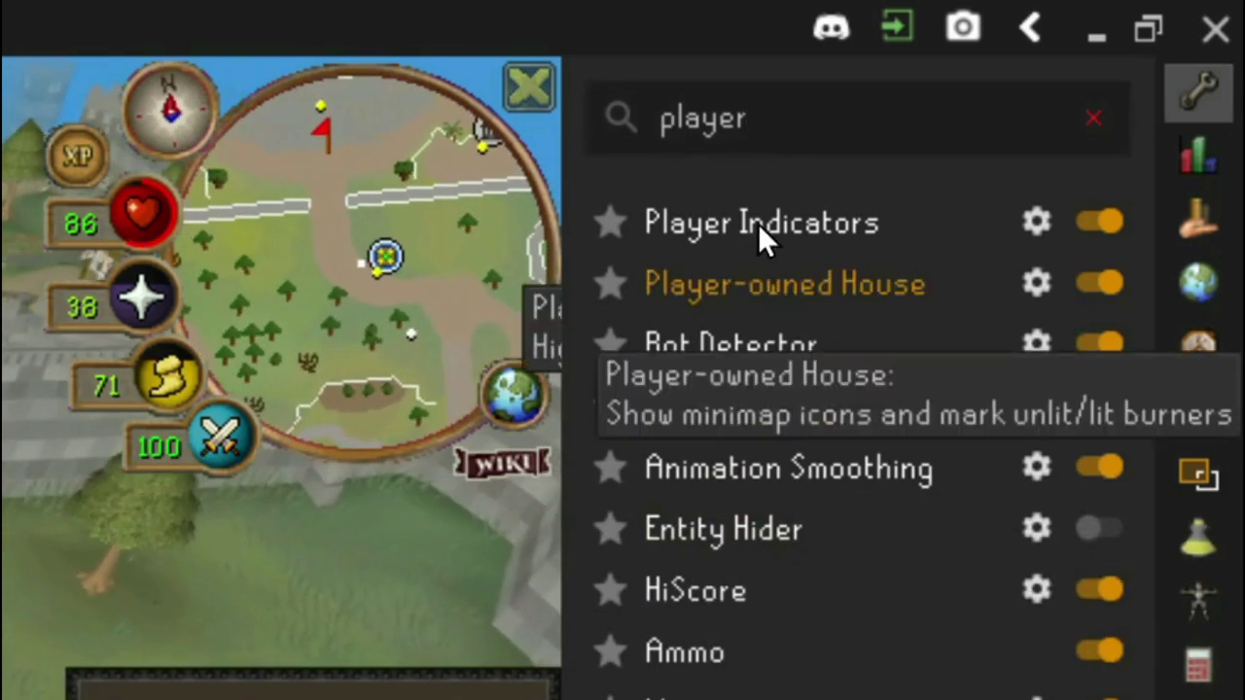
- Search the plugin list for 'entit' and bring up Entity Hider's settings
click(807, 102)
key(BackSpace)
key(BackSpace)
key(BackSpace)
key(BackSpace)
key(BackSpace)
key(BackSpace)
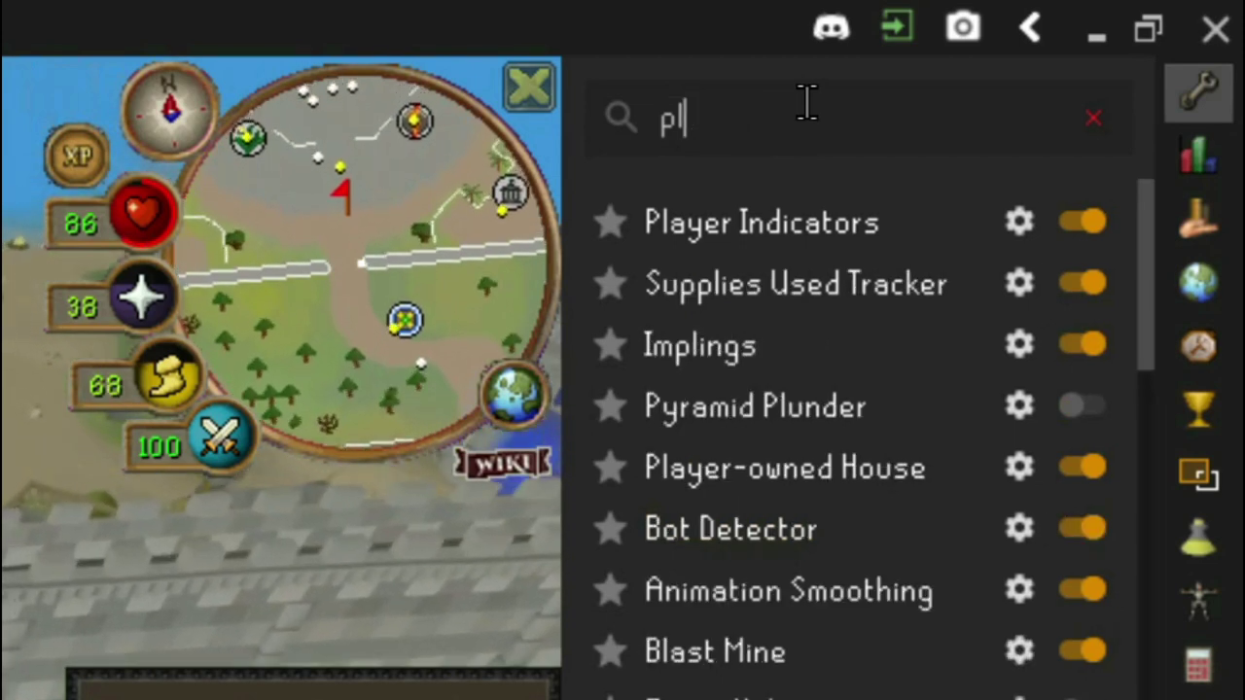
text(entit)
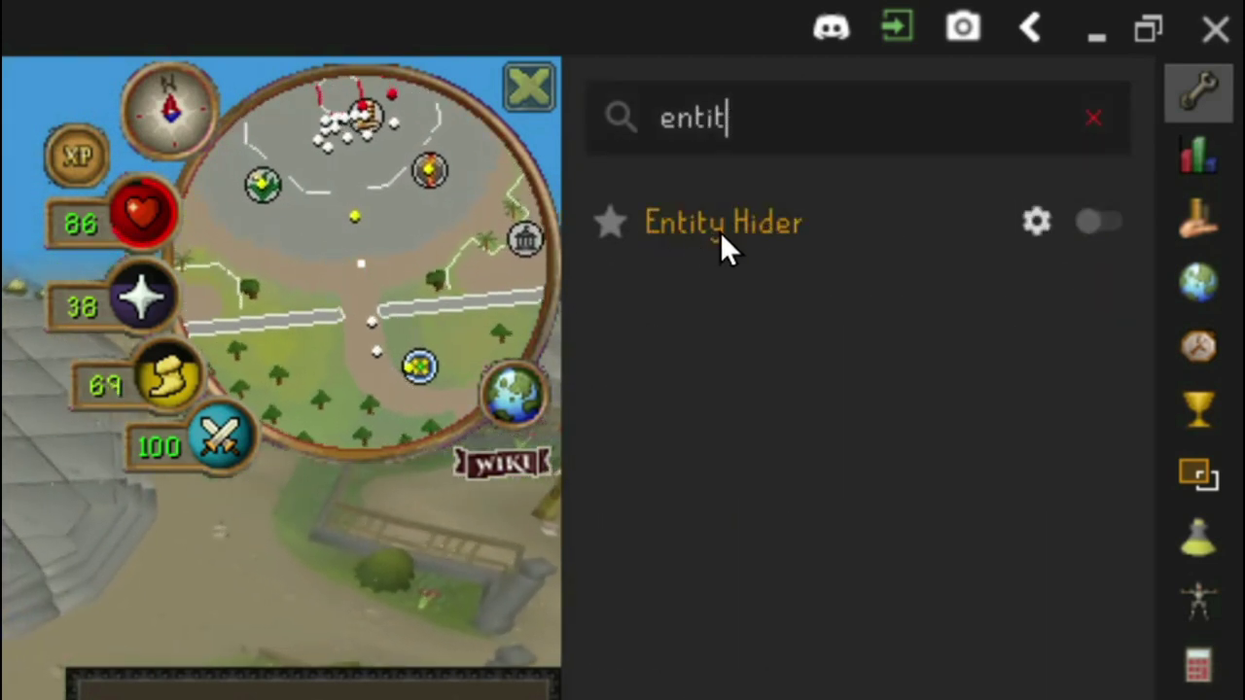
click(1039, 221)
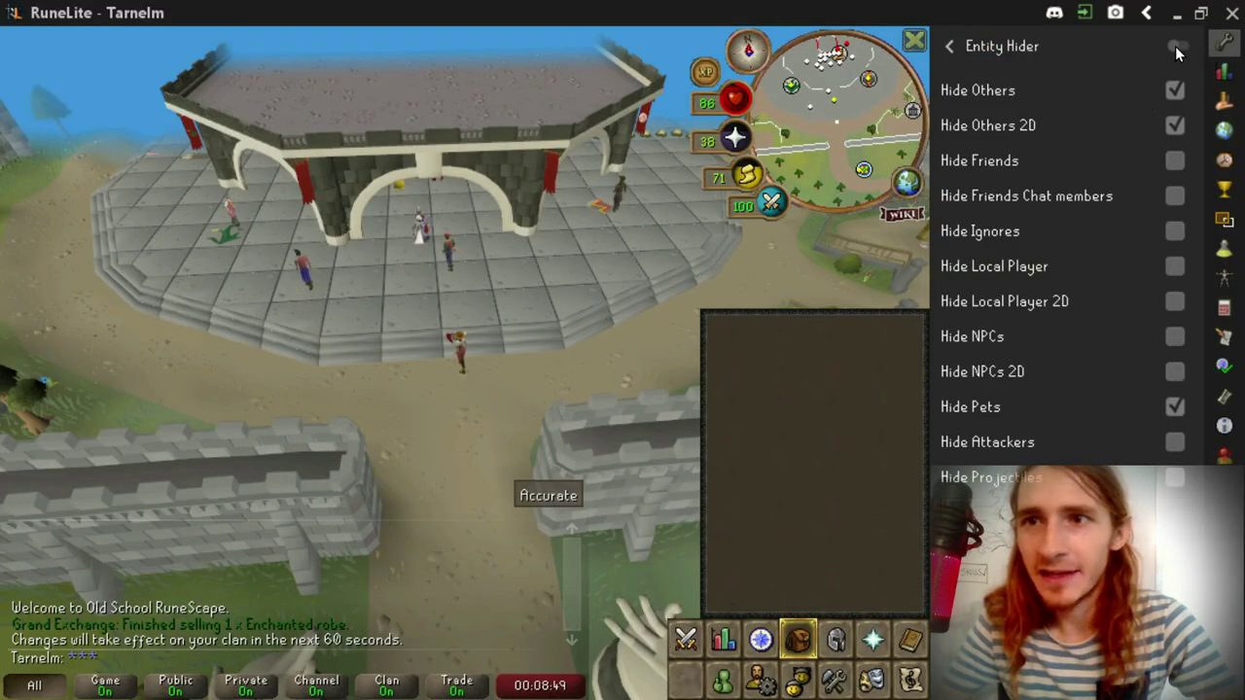
- Enable the Entity Hider plugin and inspect nearby players from a lower camera angle
click(1175, 46)
key(Right)
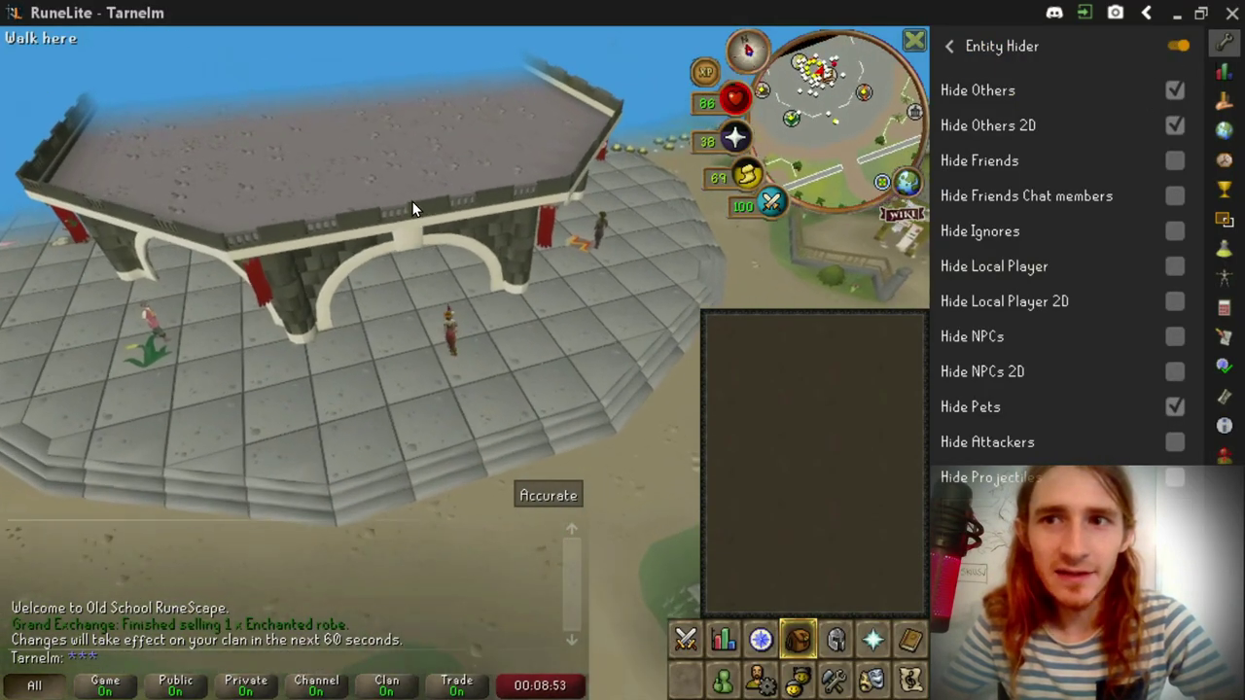
scroll(412, 204, up, 5)
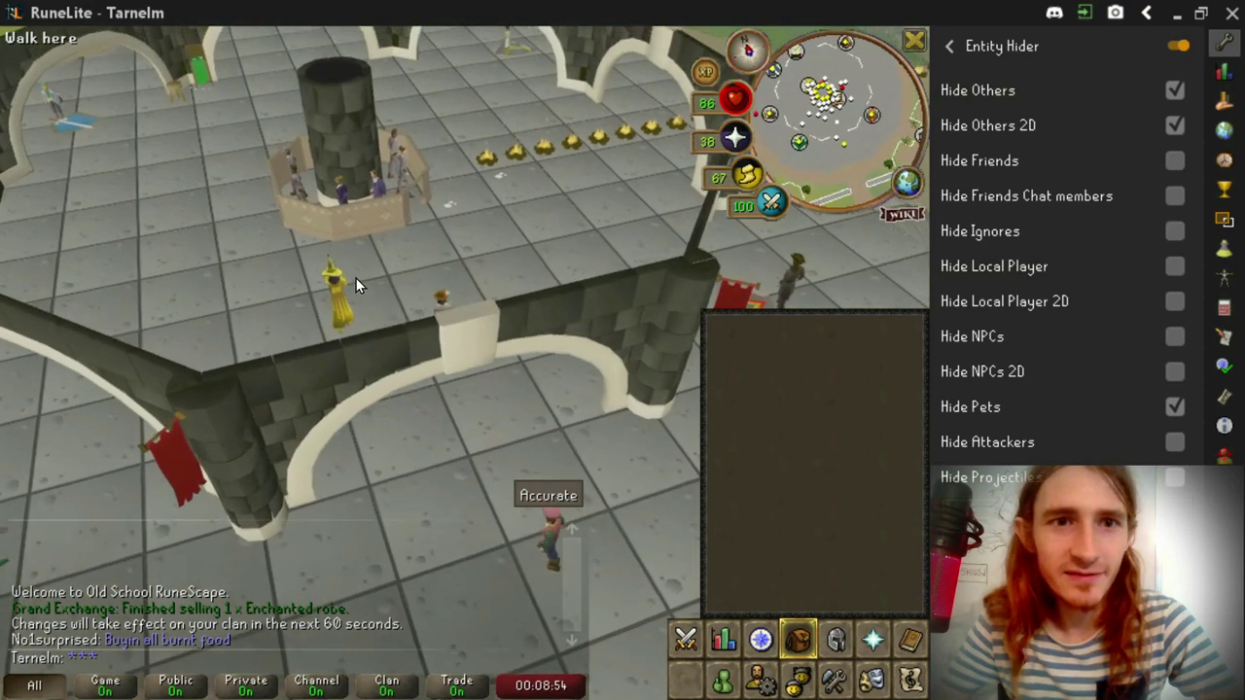
key(Right)
key(Down)
right_click(622, 377)
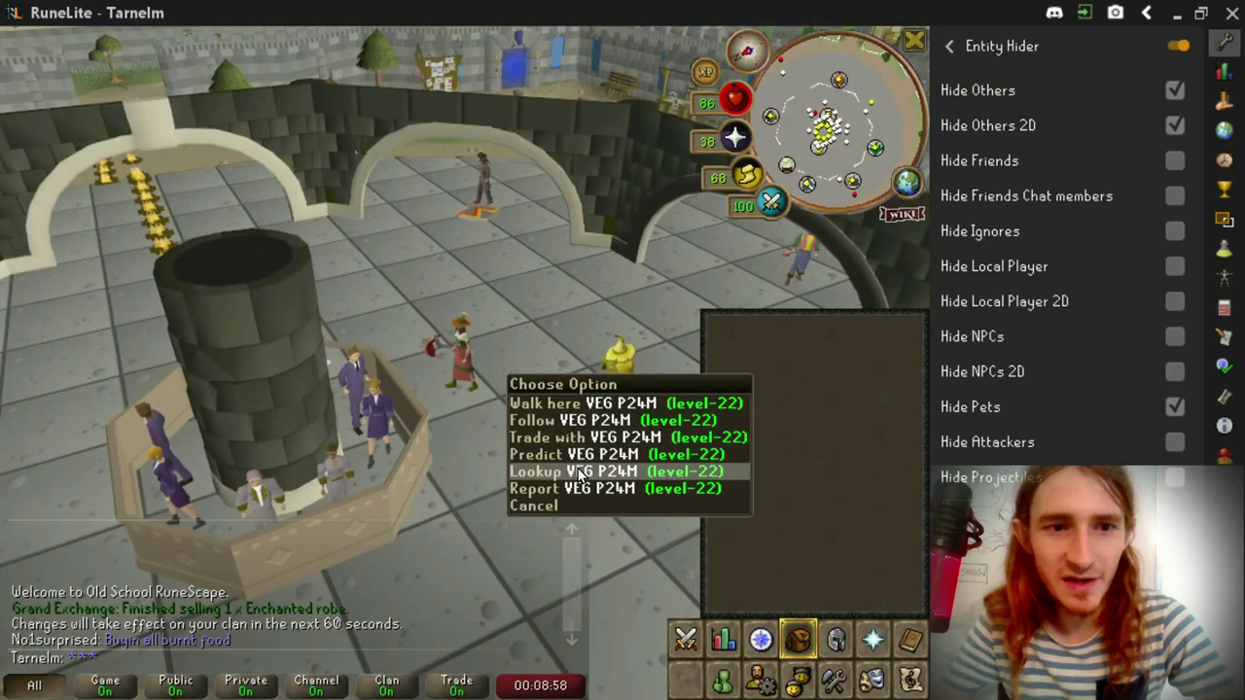
key(Left)
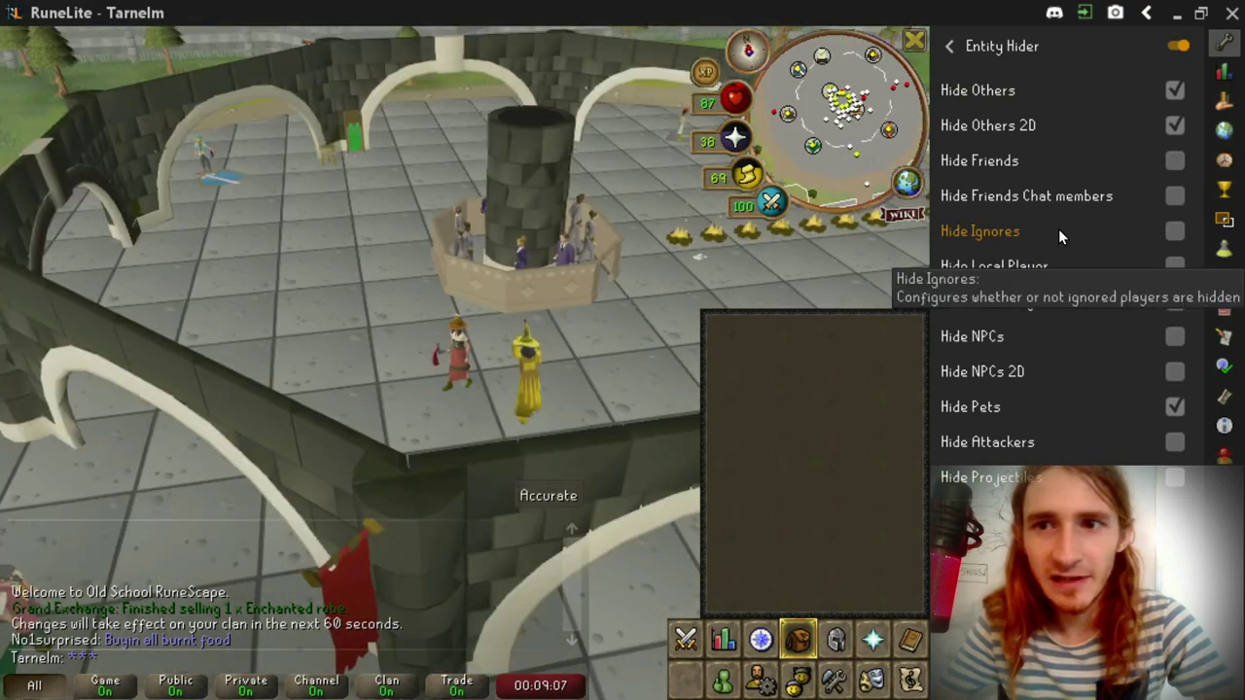
- Test Hide Ignores, then leave Hide Others ticked and Hide Others 2D cleared
click(1175, 232)
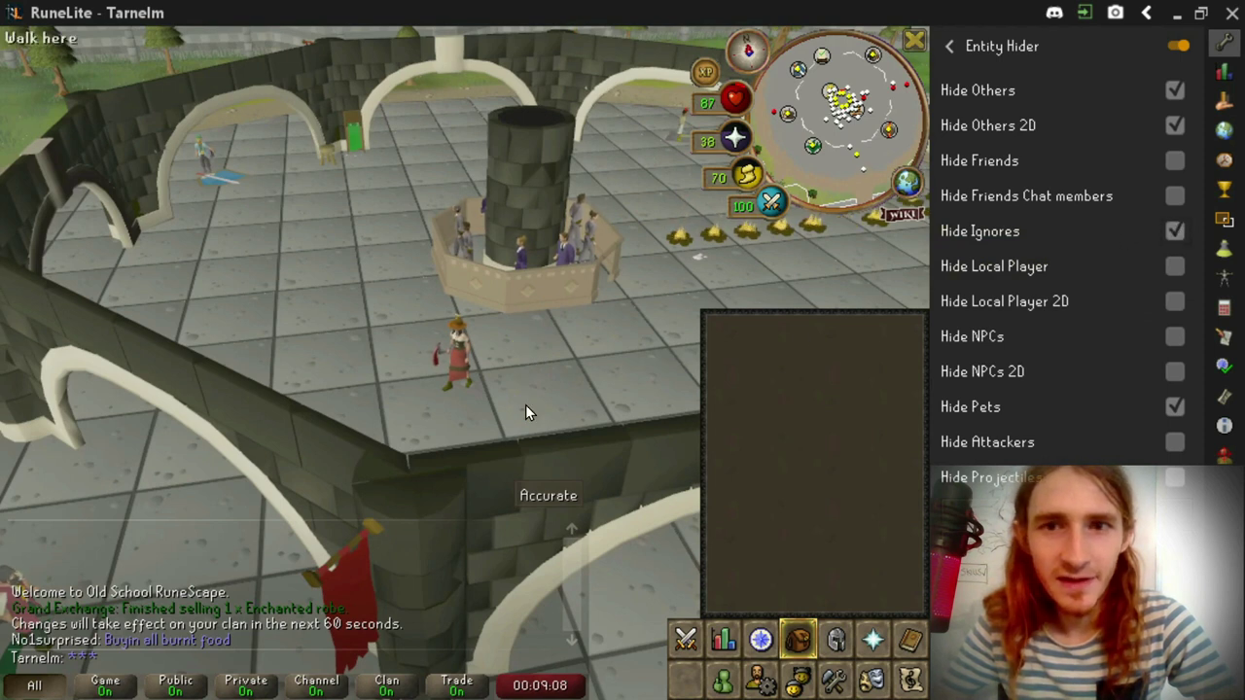
click(1177, 229)
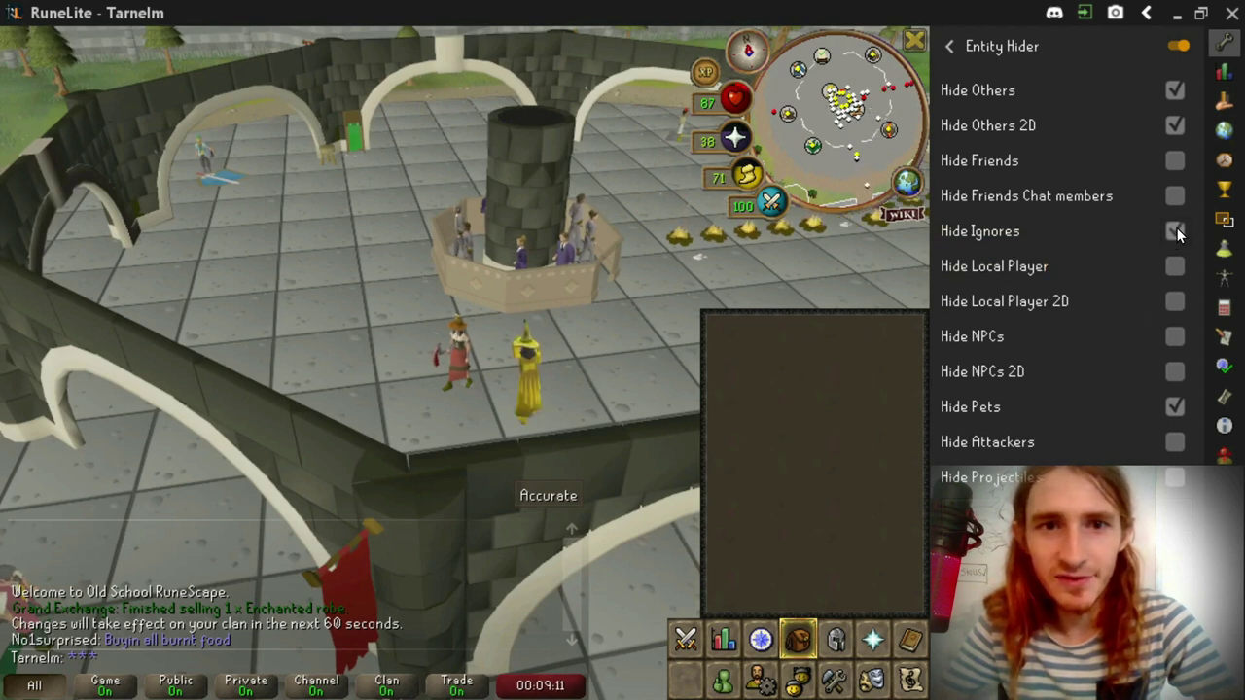
click(1179, 89)
click(1175, 125)
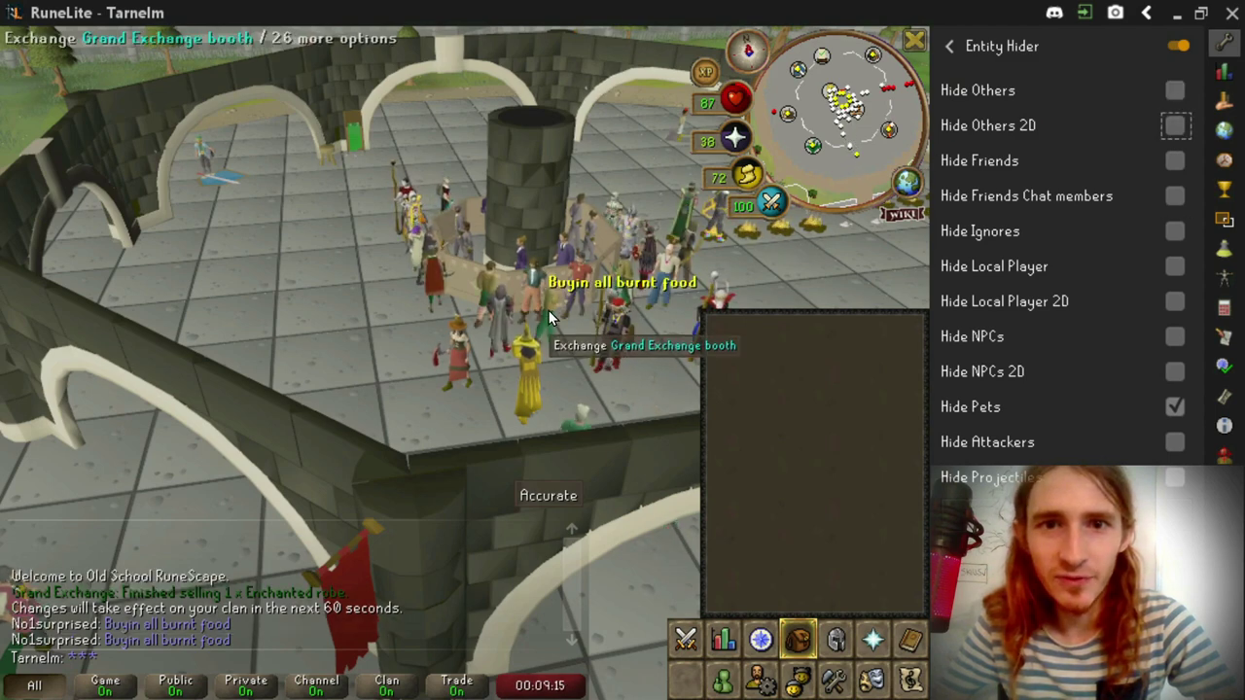
click(1174, 90)
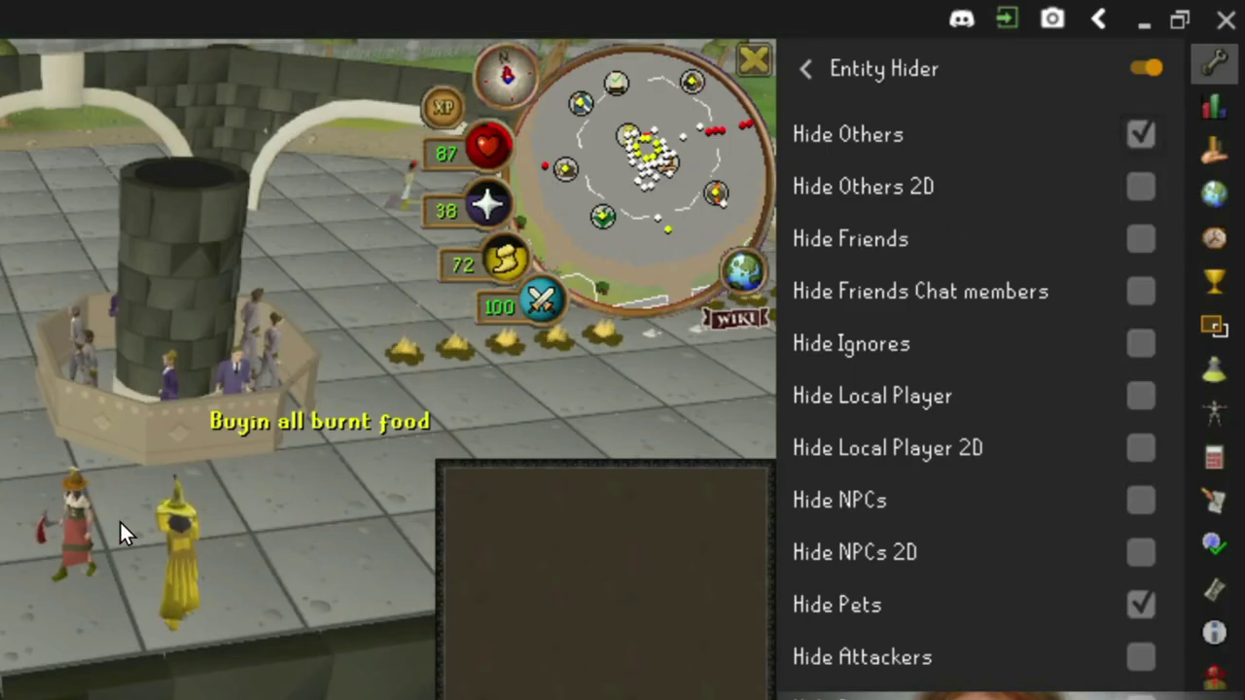